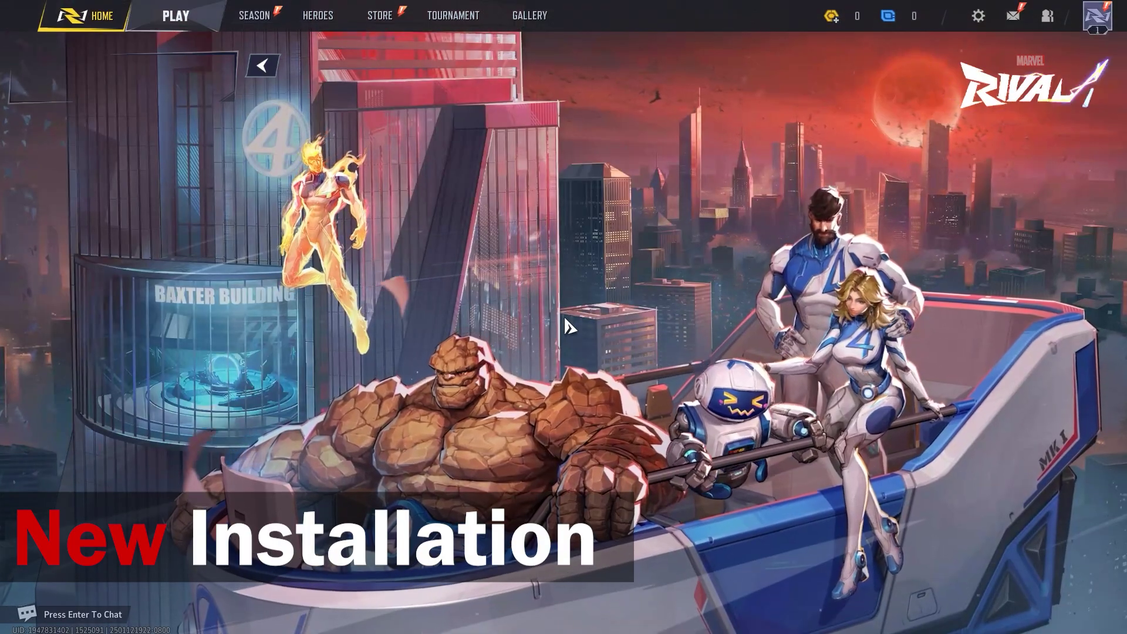
Step: Open Scarlet Witch's Hero Profile from the Marvel Rivals Heroes roster
{"action": "left_click", "coordinate": [318, 15]}
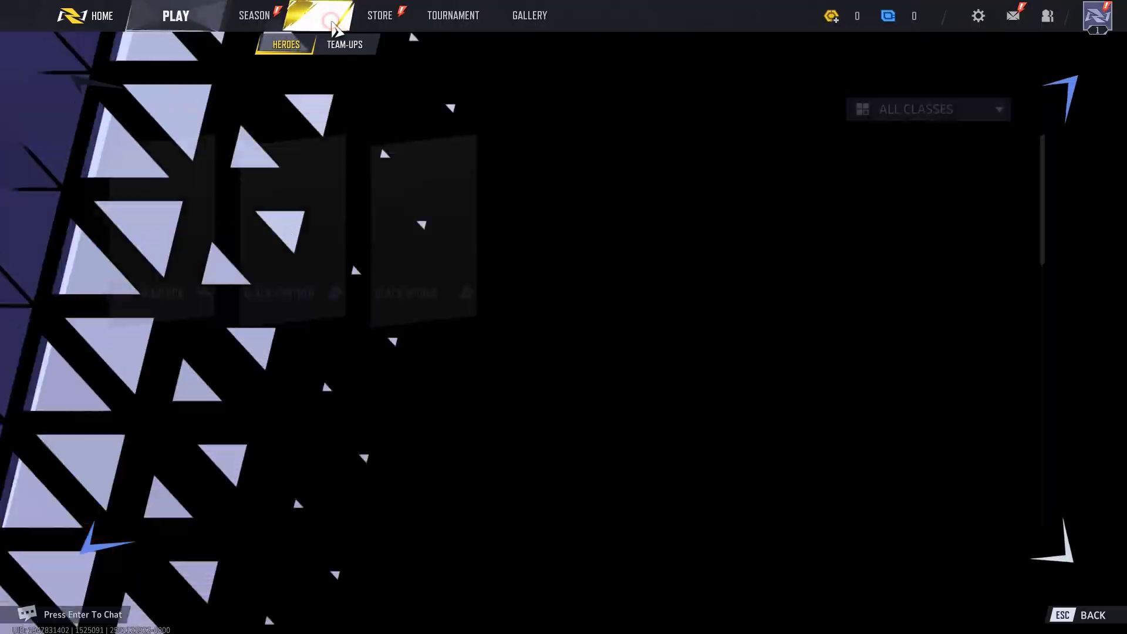
{"action": "scroll", "coordinate": [347, 128], "scroll_direction": "down", "scroll_amount": 3}
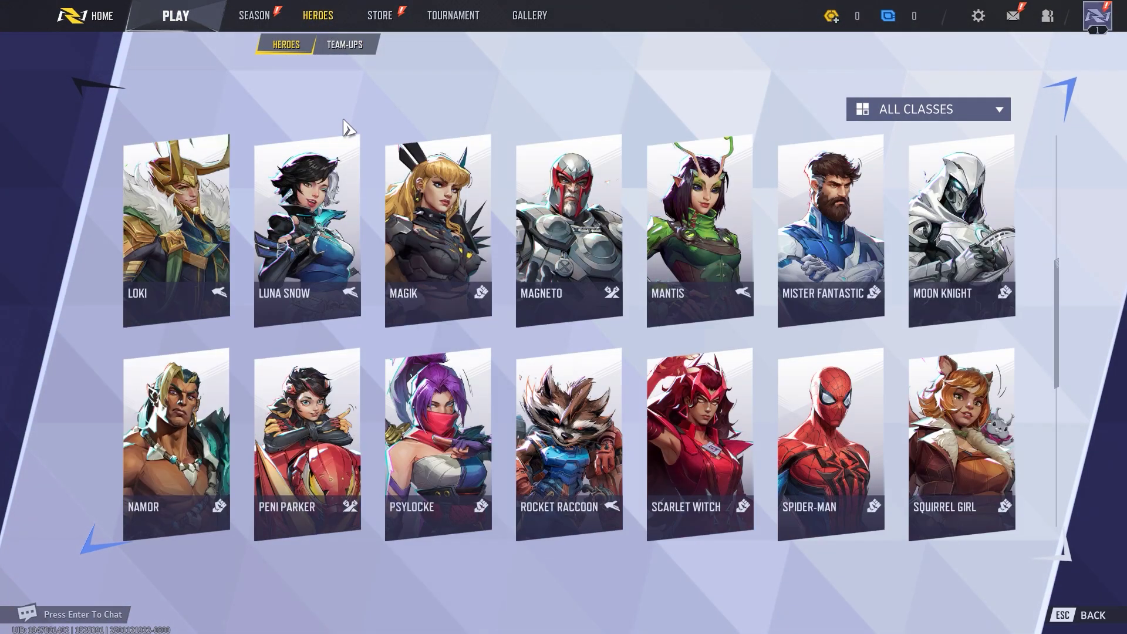
{"action": "left_click", "coordinate": [700, 436]}
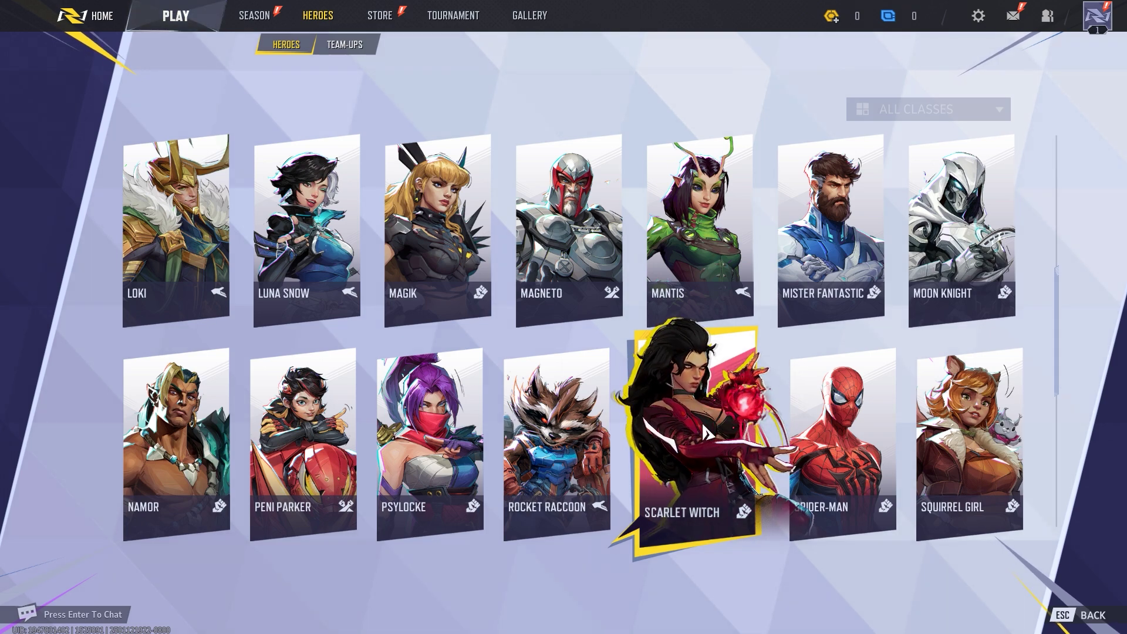
{"action": "left_click", "coordinate": [707, 432]}
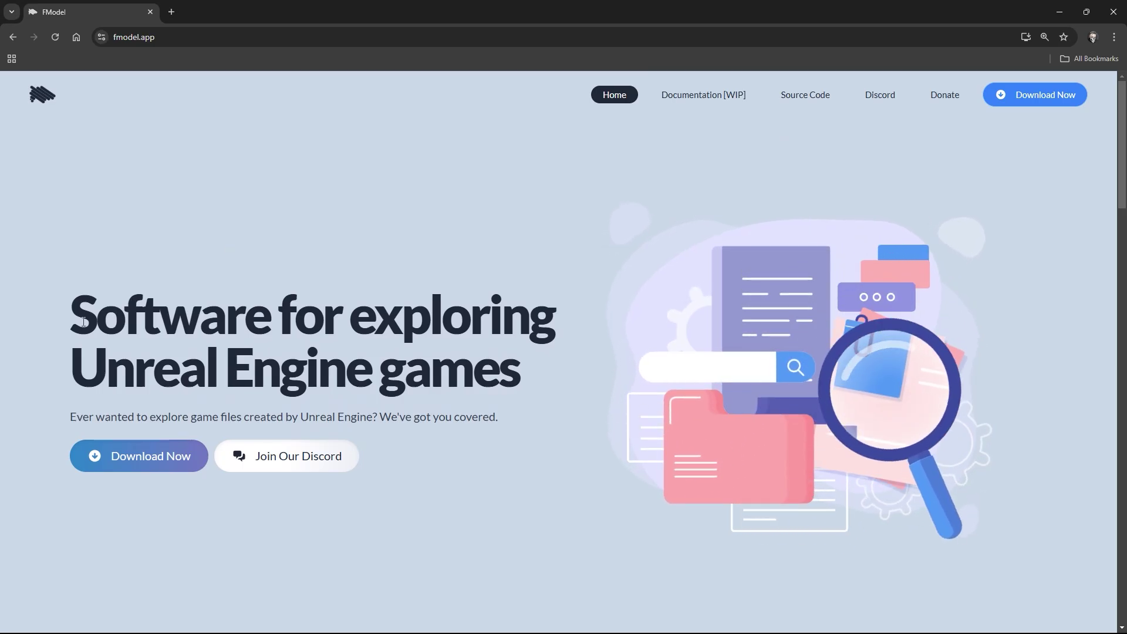
Step: Start the FModel.zip download from fmodel.app and check its progress
{"action": "left_click_drag", "start_coordinate": [71, 304], "coordinate": [522, 375]}
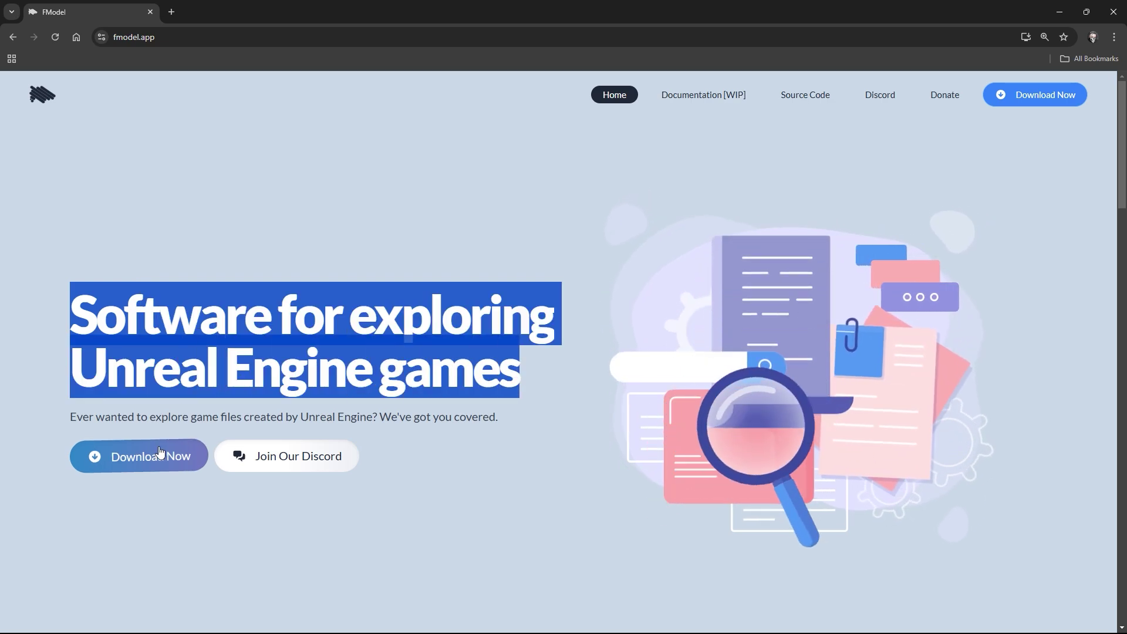
{"action": "left_click", "coordinate": [132, 456]}
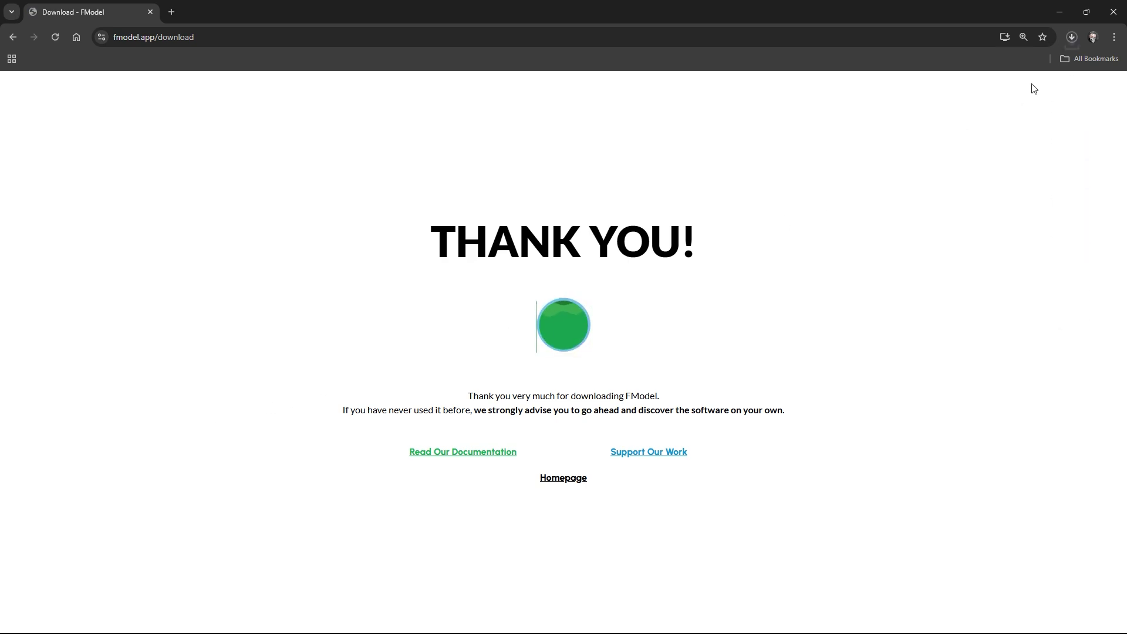
{"action": "left_click", "coordinate": [1072, 37]}
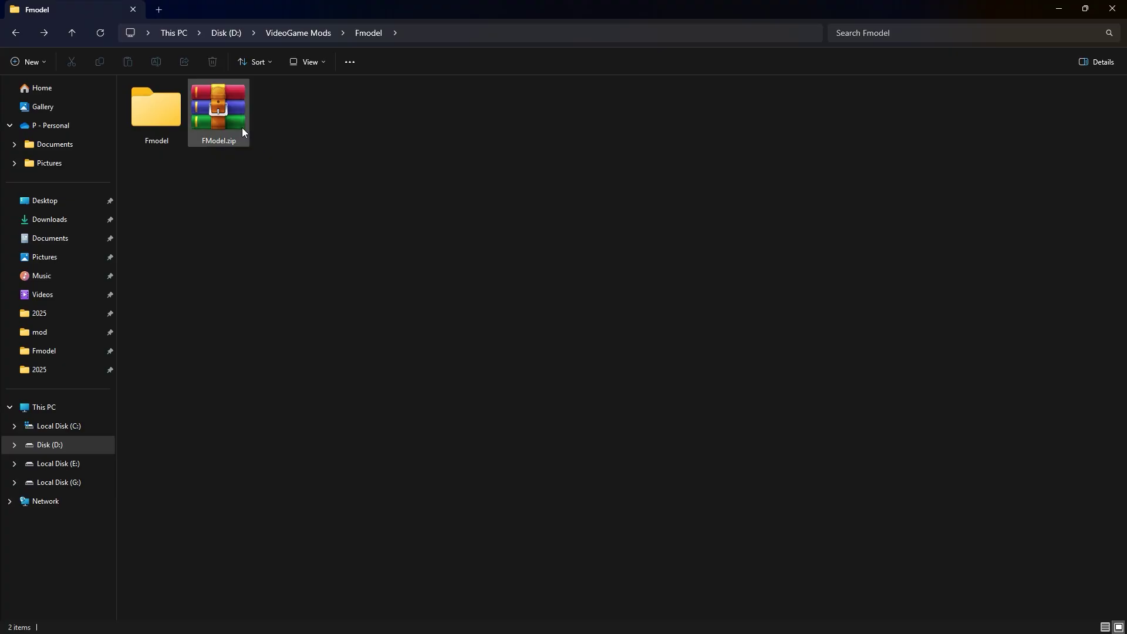
Step: Extract FModel.exe from FModel.zip into the Fmodel folder and launch it
{"action": "double_click", "coordinate": [219, 110]}
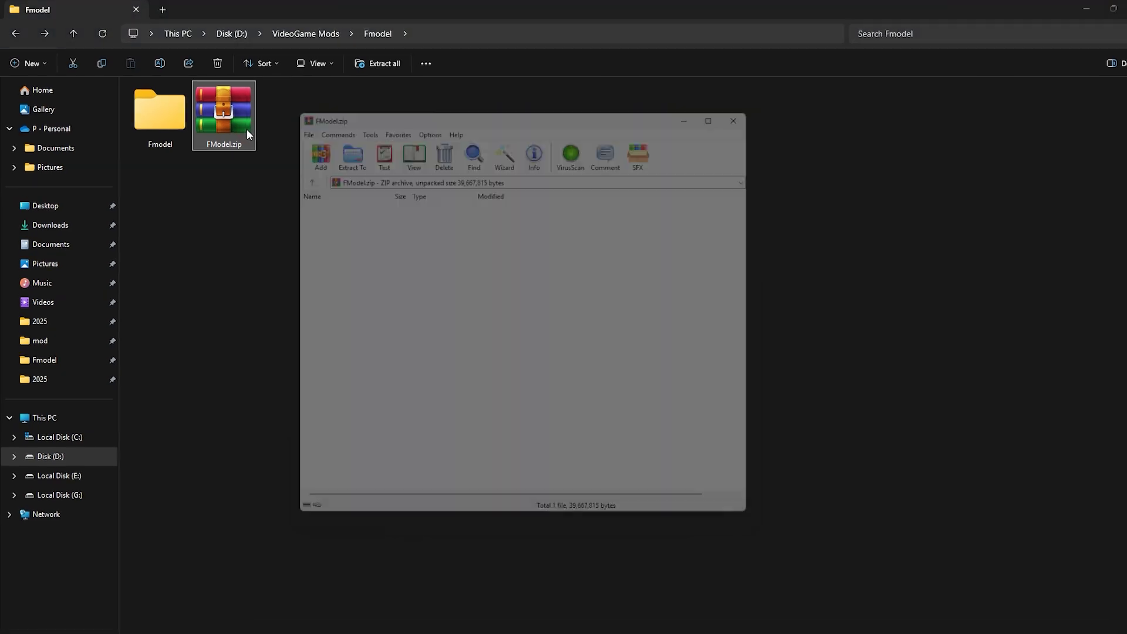
{"action": "left_click", "coordinate": [345, 235]}
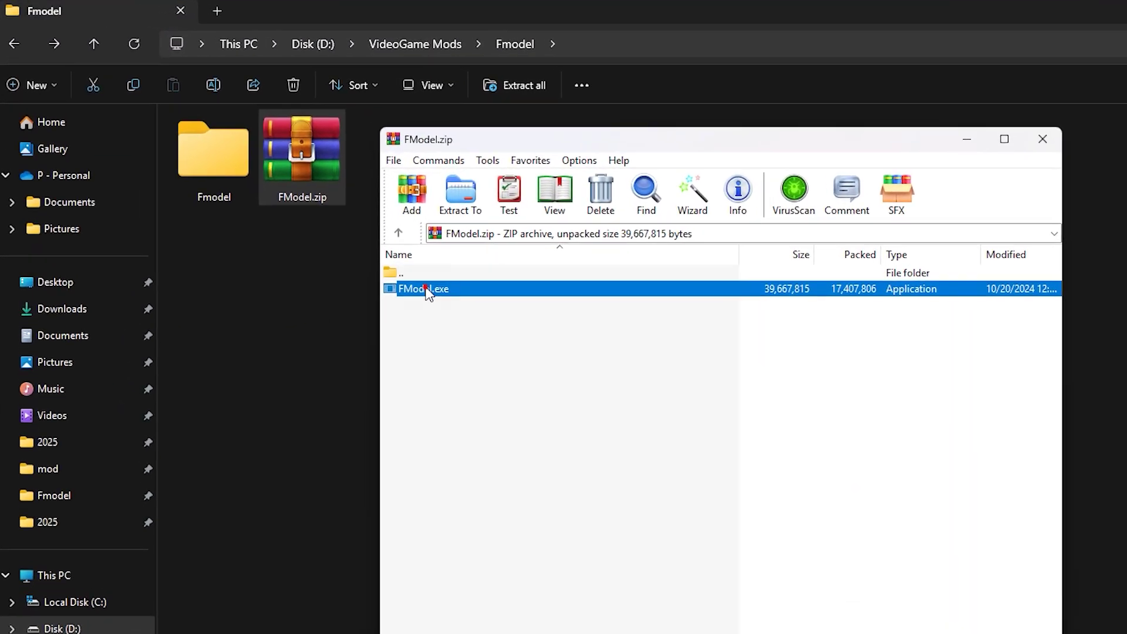
{"action": "left_click_drag", "start_coordinate": [355, 279], "coordinate": [226, 182]}
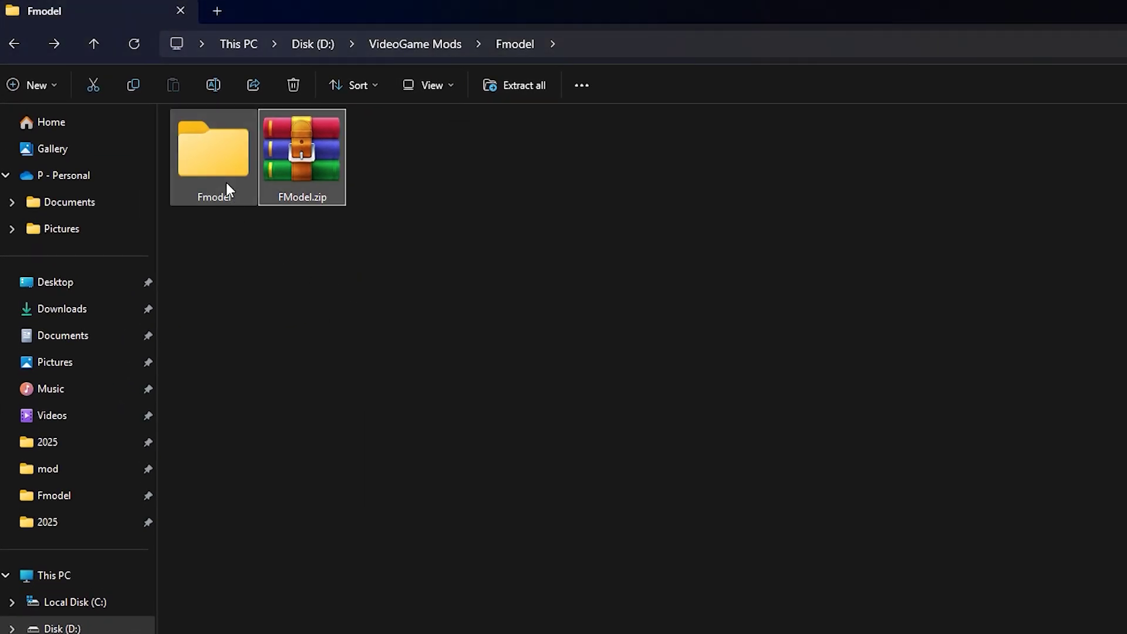
{"action": "double_click", "coordinate": [227, 182]}
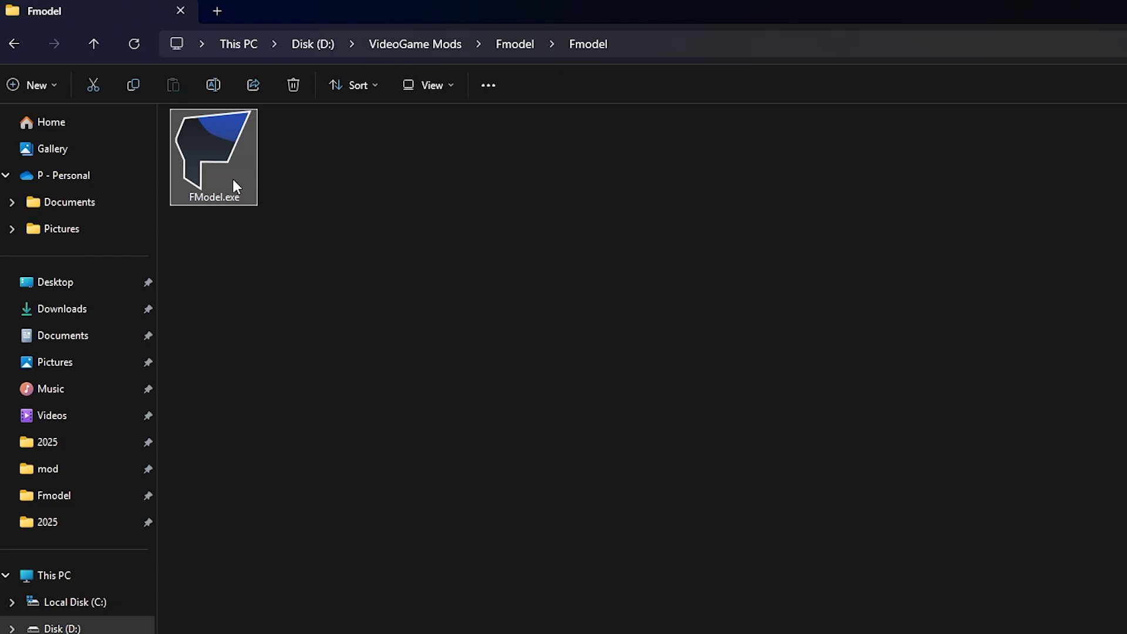
{"action": "double_click", "coordinate": [232, 179]}
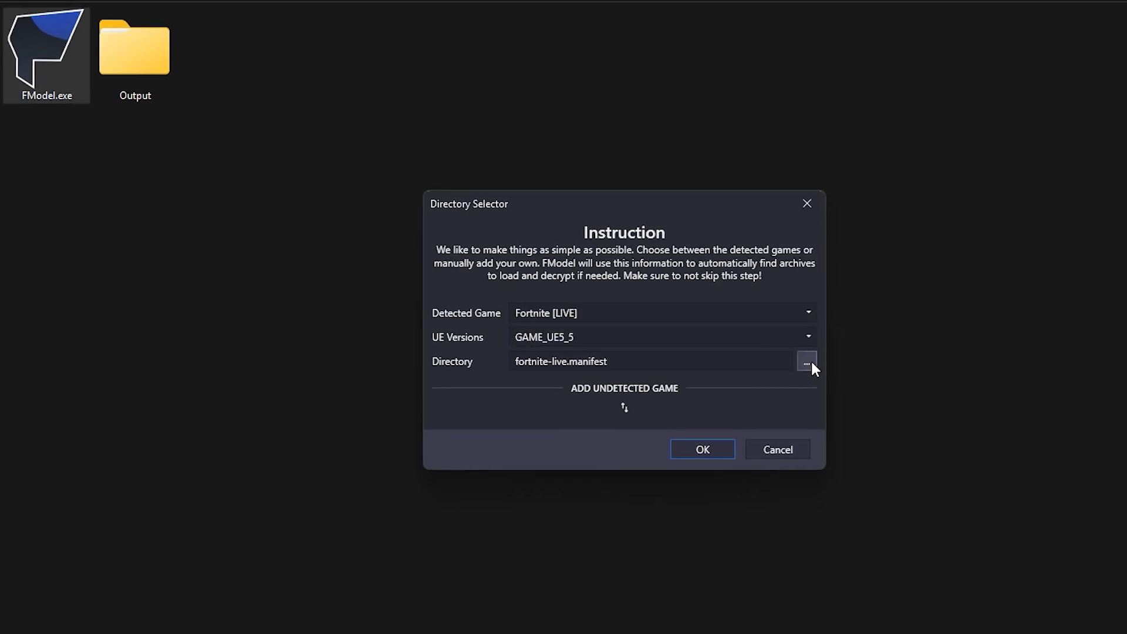
Step: Set the MarvelRivals Steam folder as game directory with UE version GAME_MarvelRivals
{"action": "left_click", "coordinate": [807, 362]}
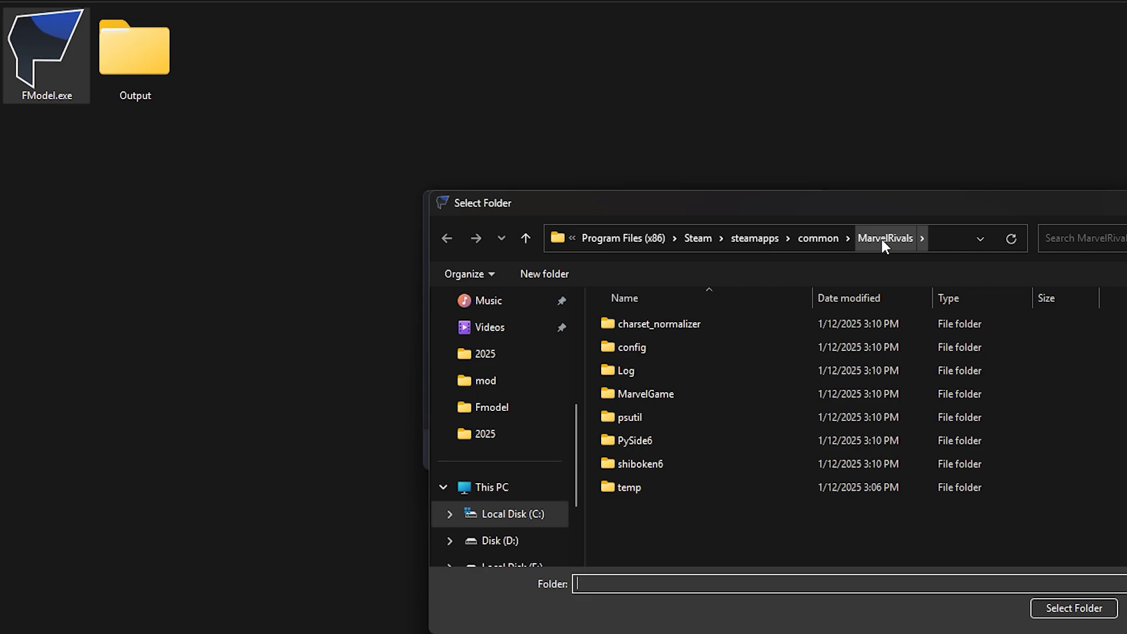
{"action": "left_click", "coordinate": [1073, 607]}
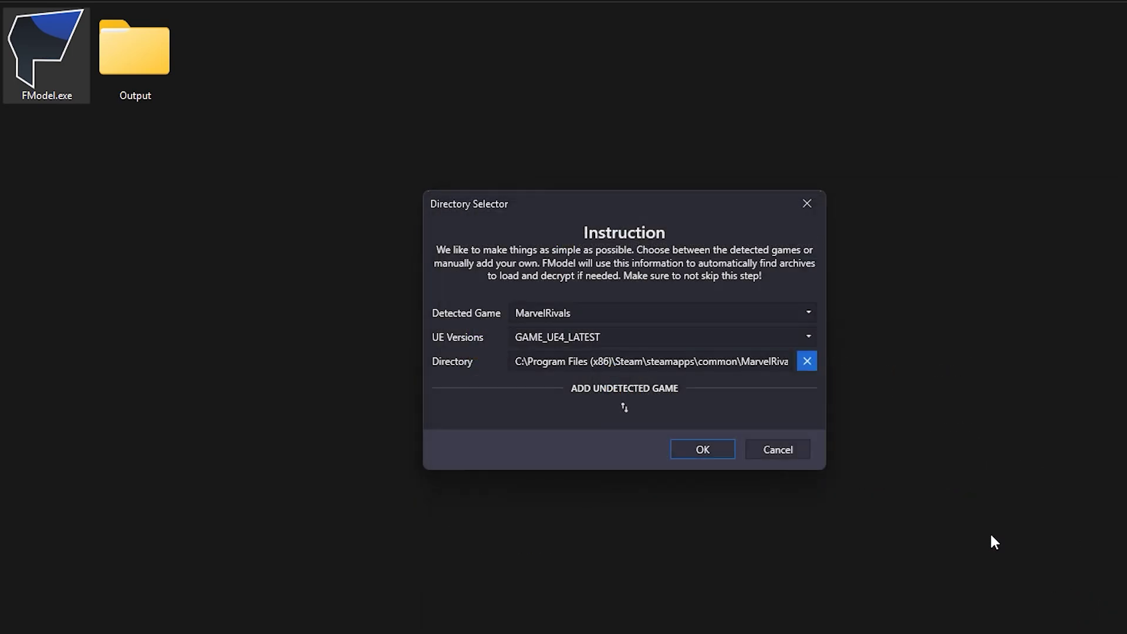
{"action": "left_click", "coordinate": [809, 334]}
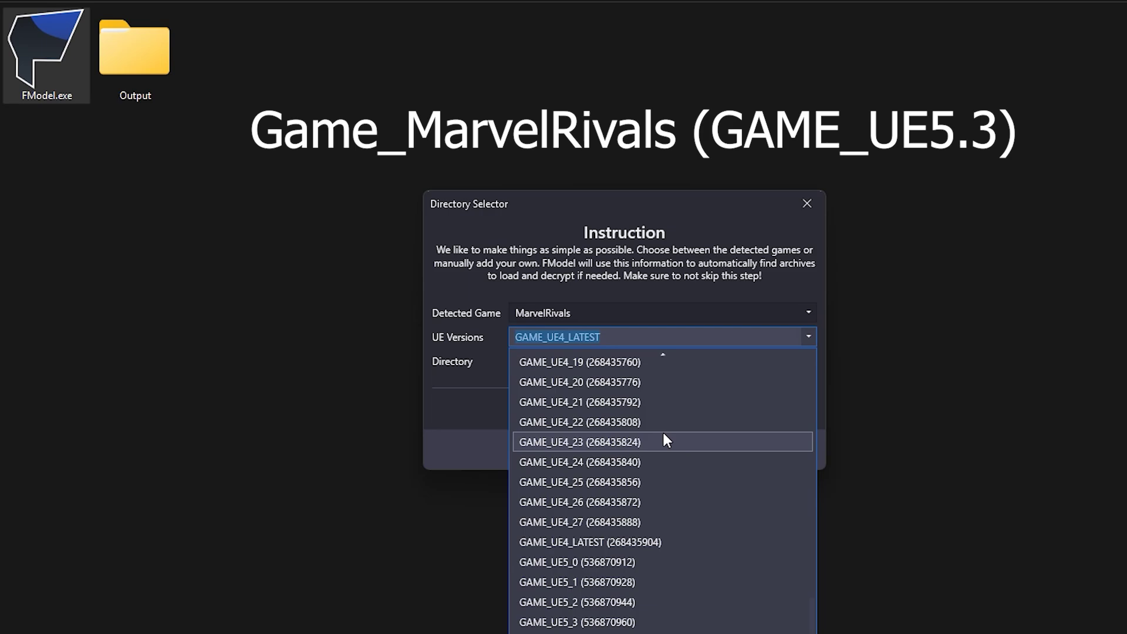
{"action": "scroll", "coordinate": [663, 433], "scroll_direction": "up", "scroll_amount": 3}
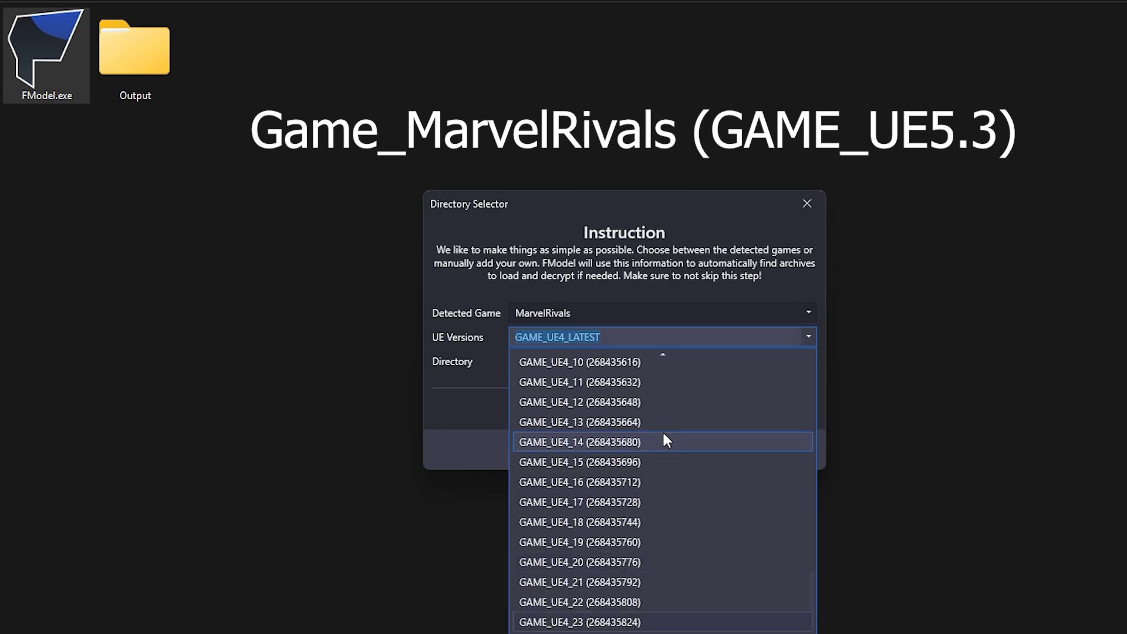
{"action": "scroll", "coordinate": [663, 432], "scroll_direction": "up", "scroll_amount": 3}
{"action": "scroll", "coordinate": [663, 432], "scroll_direction": "up", "scroll_amount": 3}
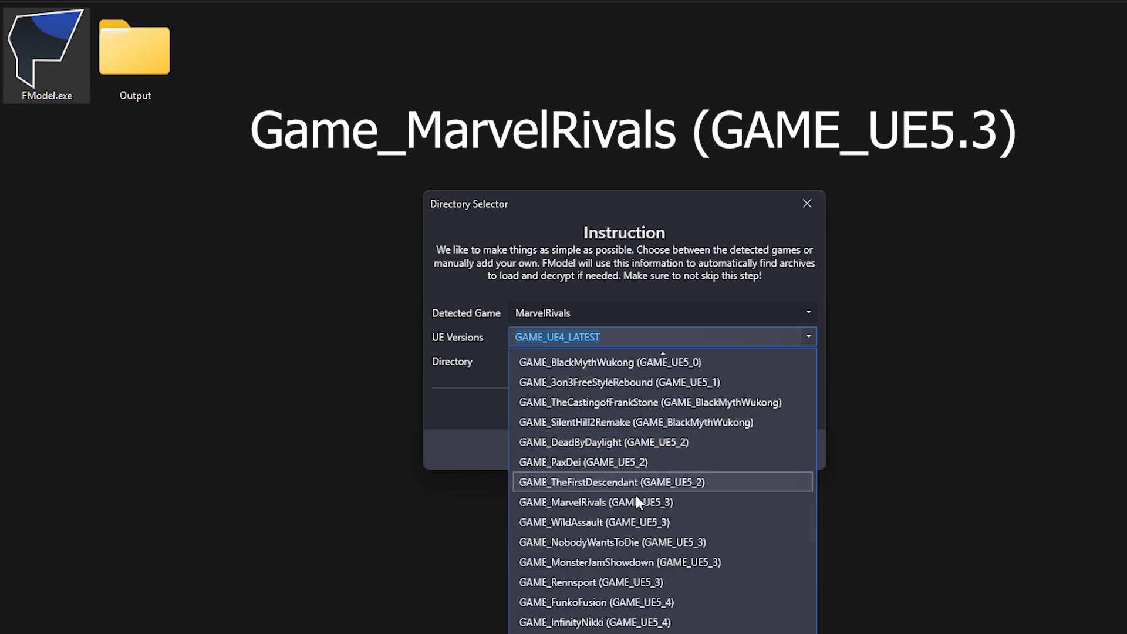
{"action": "left_click", "coordinate": [622, 504]}
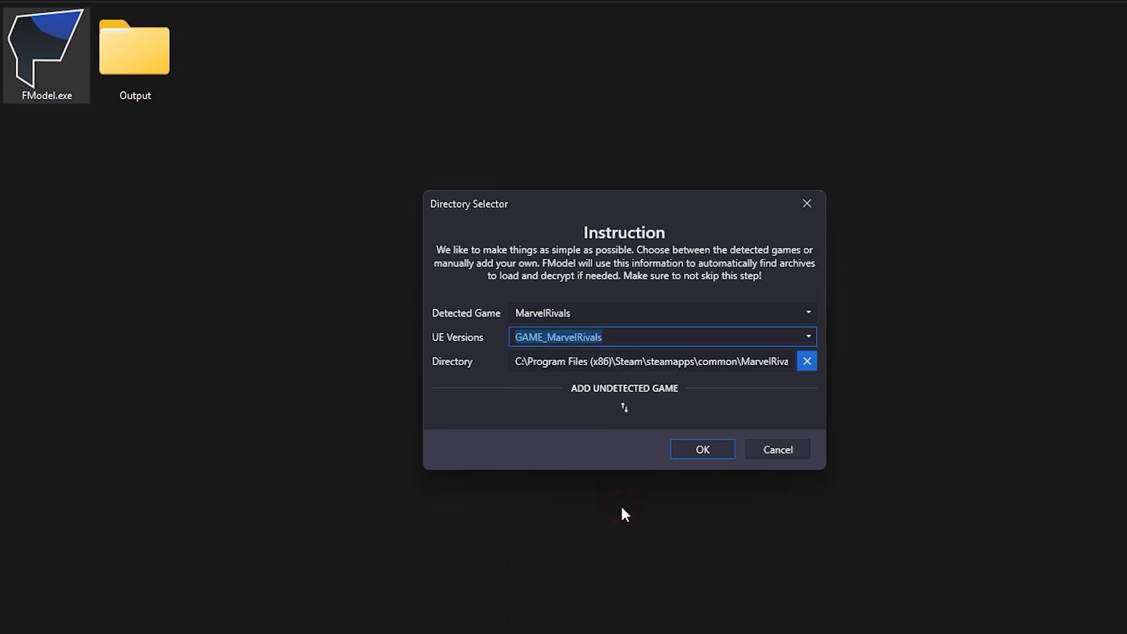
{"action": "left_click", "coordinate": [698, 452]}
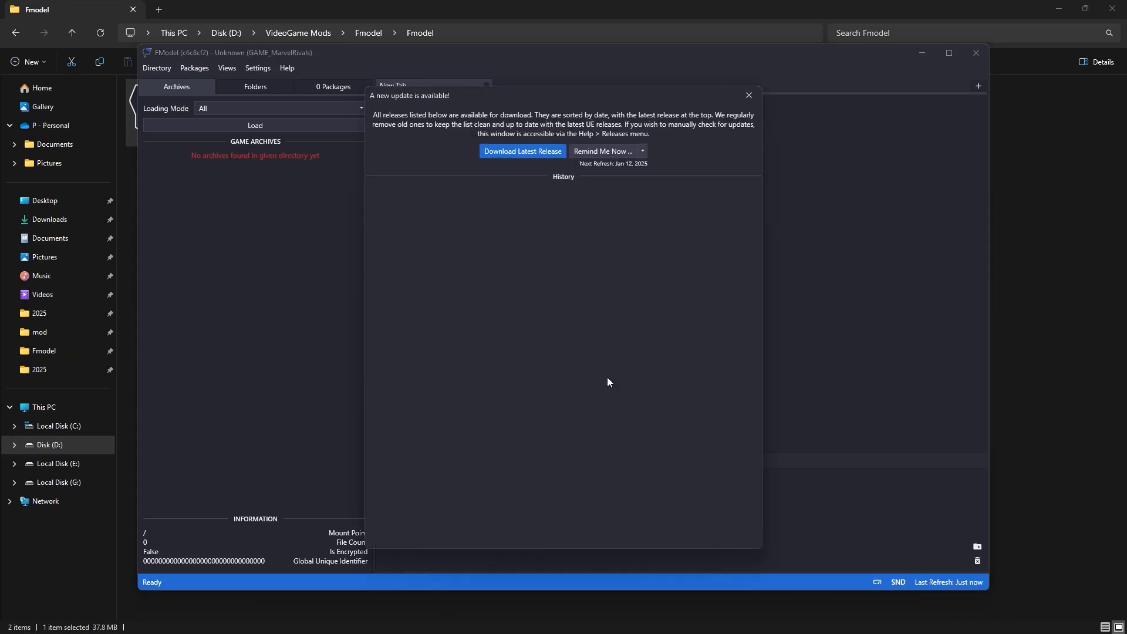
Step: Dismiss the update and missing-DLL errors, close FModel, and download oo2core_9_win64.dll from dllme
{"action": "left_click", "coordinate": [750, 96]}
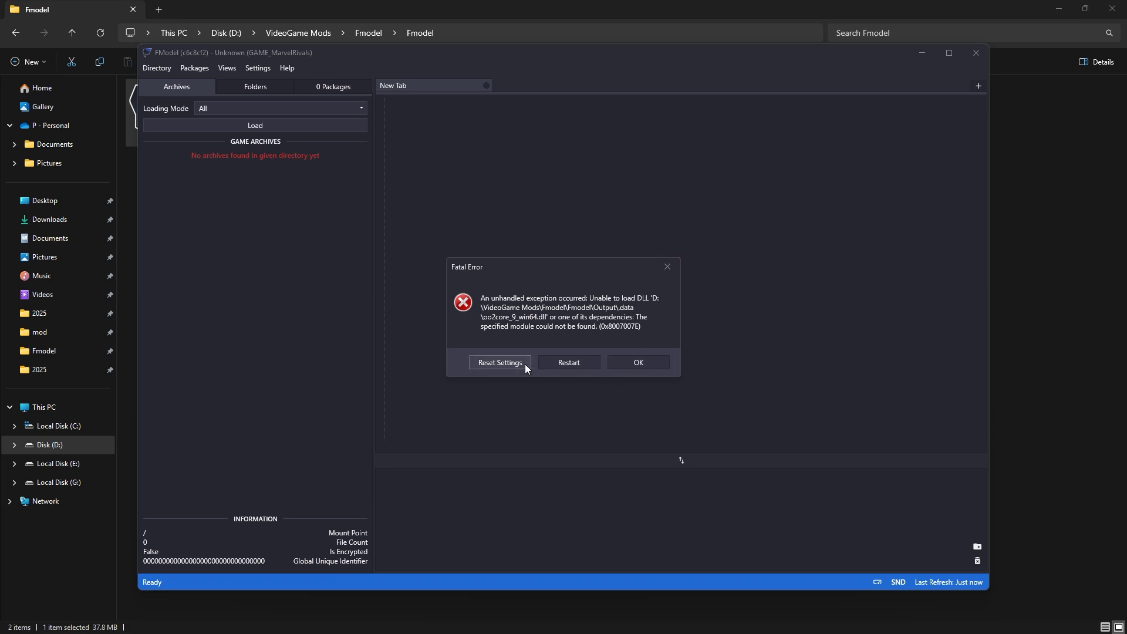
{"action": "left_click", "coordinate": [639, 362]}
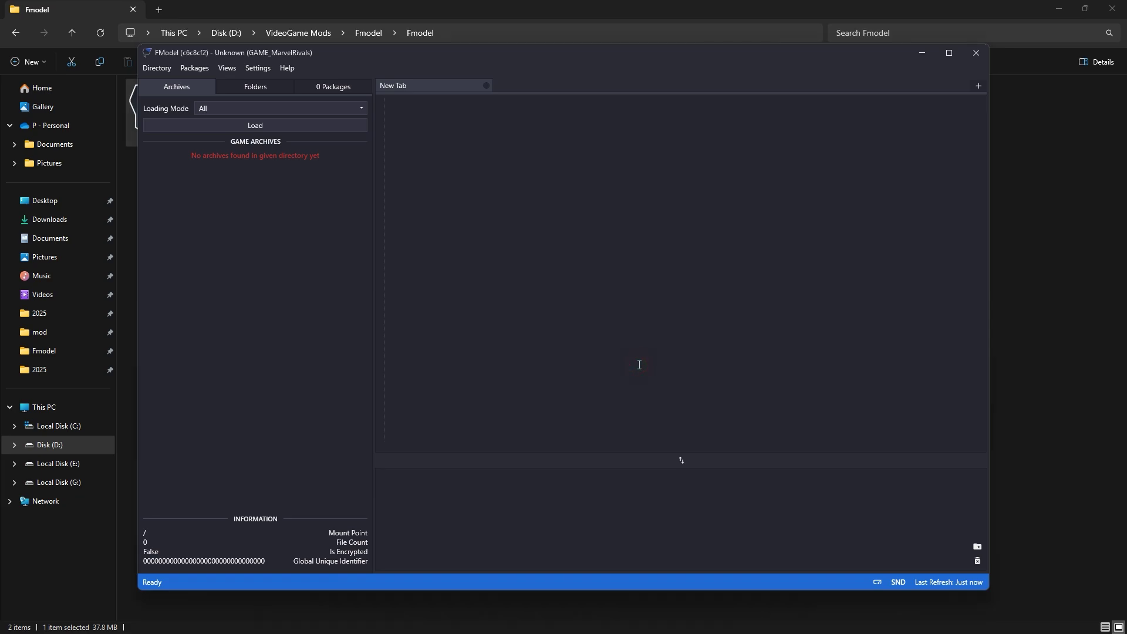
{"action": "left_click", "coordinate": [976, 54]}
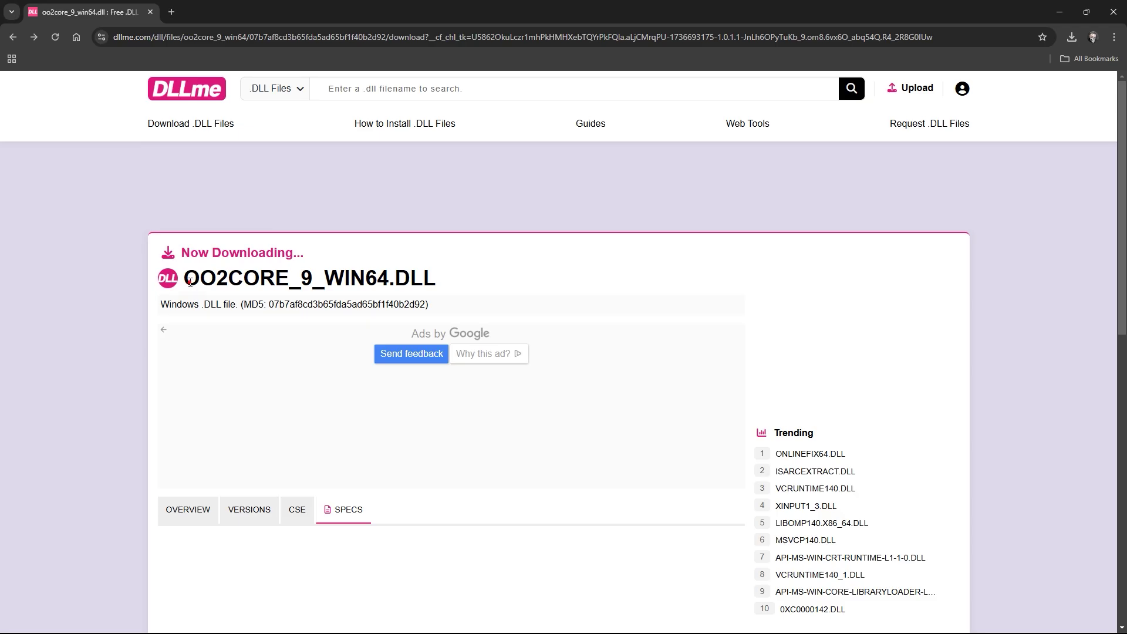
{"action": "left_click_drag", "start_coordinate": [185, 279], "coordinate": [435, 278]}
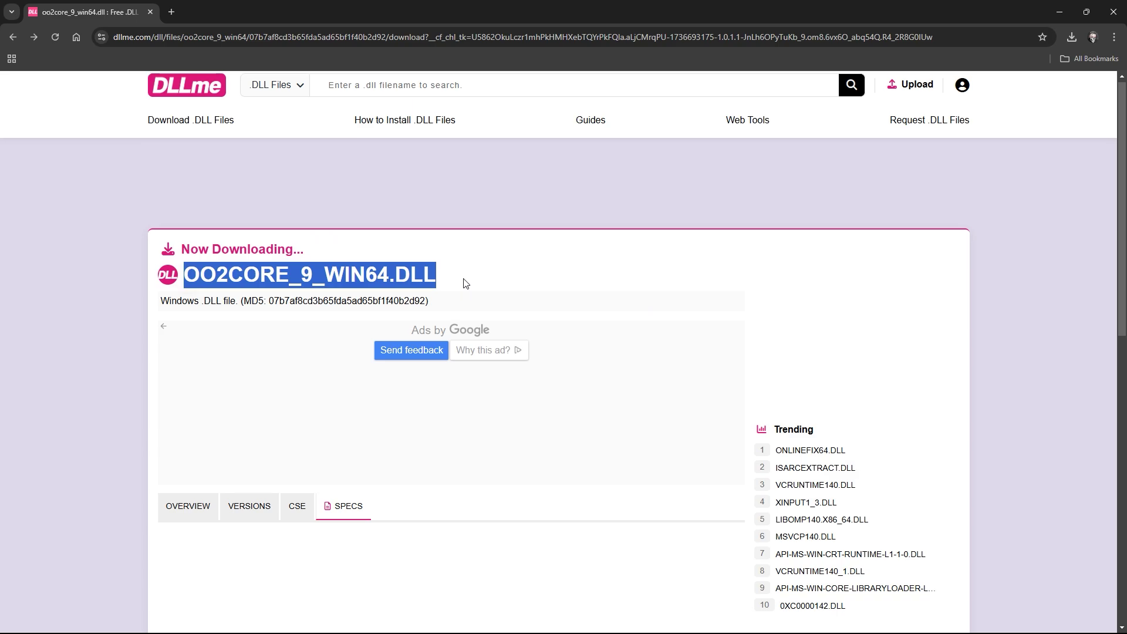
{"action": "scroll", "coordinate": [465, 282], "scroll_direction": "down", "scroll_amount": 4}
{"action": "left_click", "coordinate": [256, 398]}
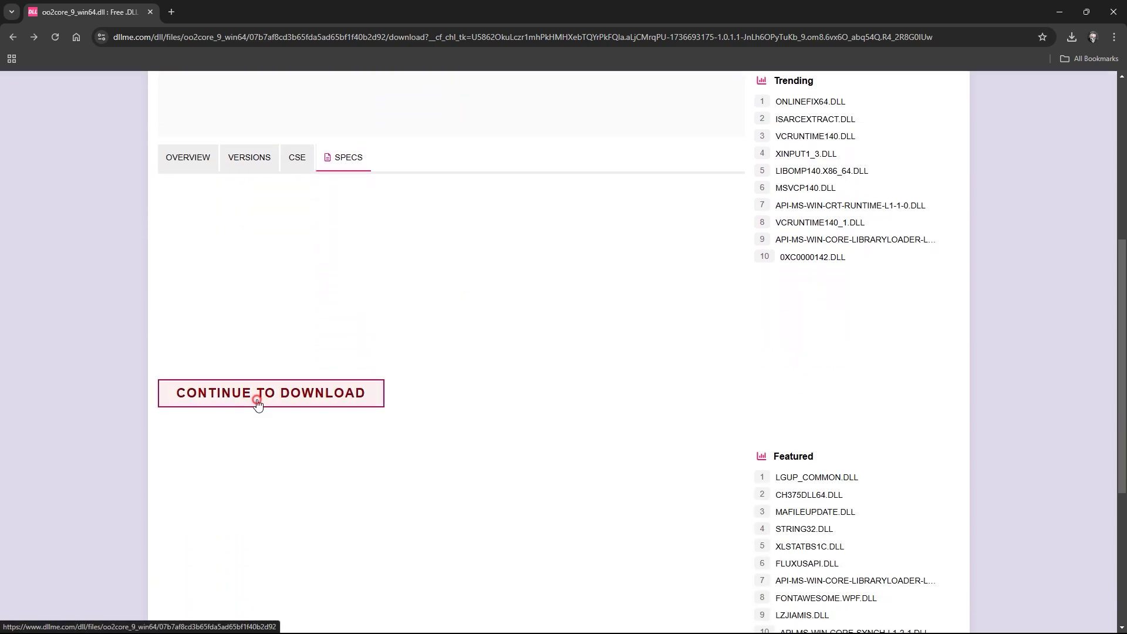
{"action": "left_click", "coordinate": [518, 408]}
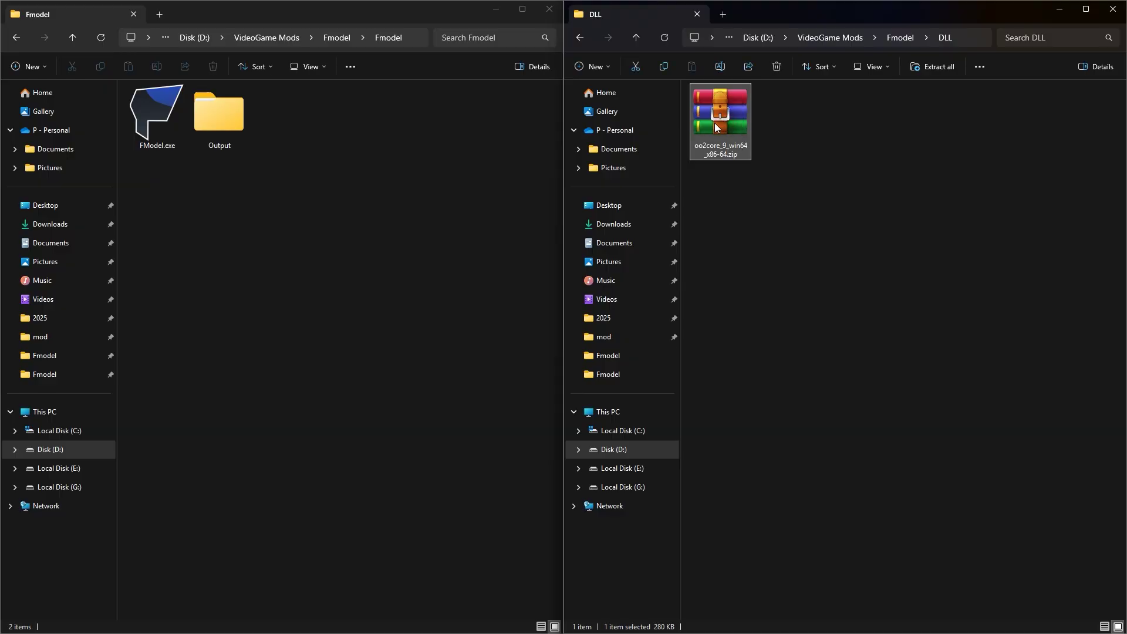
Step: Open the Output\.data folder inside the Fmodel folder
{"action": "left_click_drag", "start_coordinate": [309, 174], "coordinate": [171, 135]}
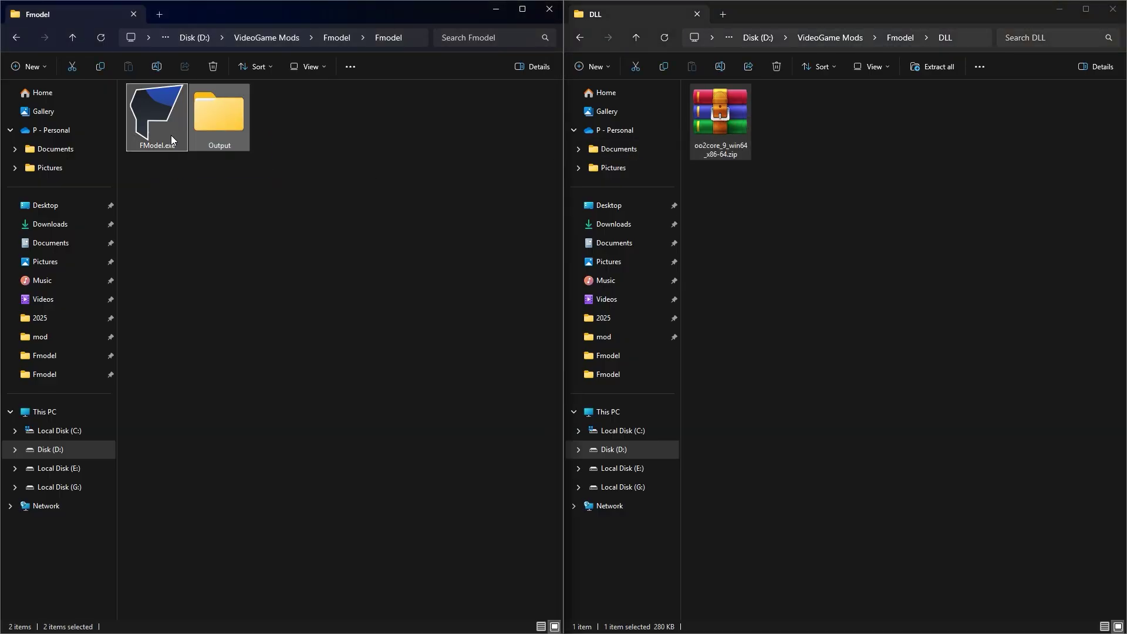
{"action": "left_click", "coordinate": [224, 137]}
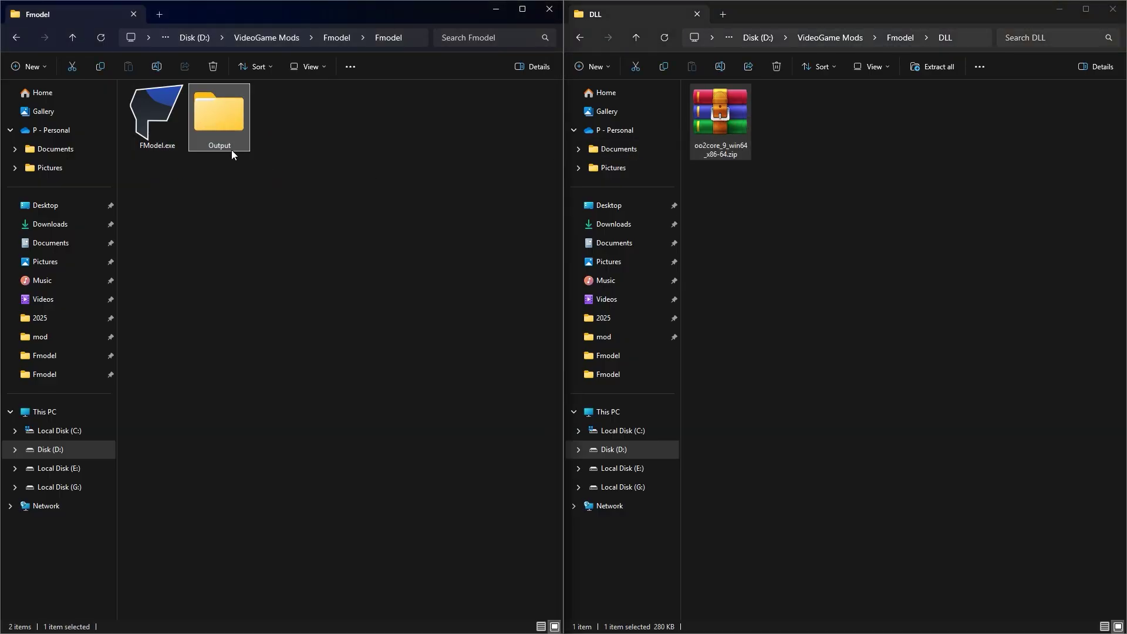
{"action": "double_click", "coordinate": [232, 124]}
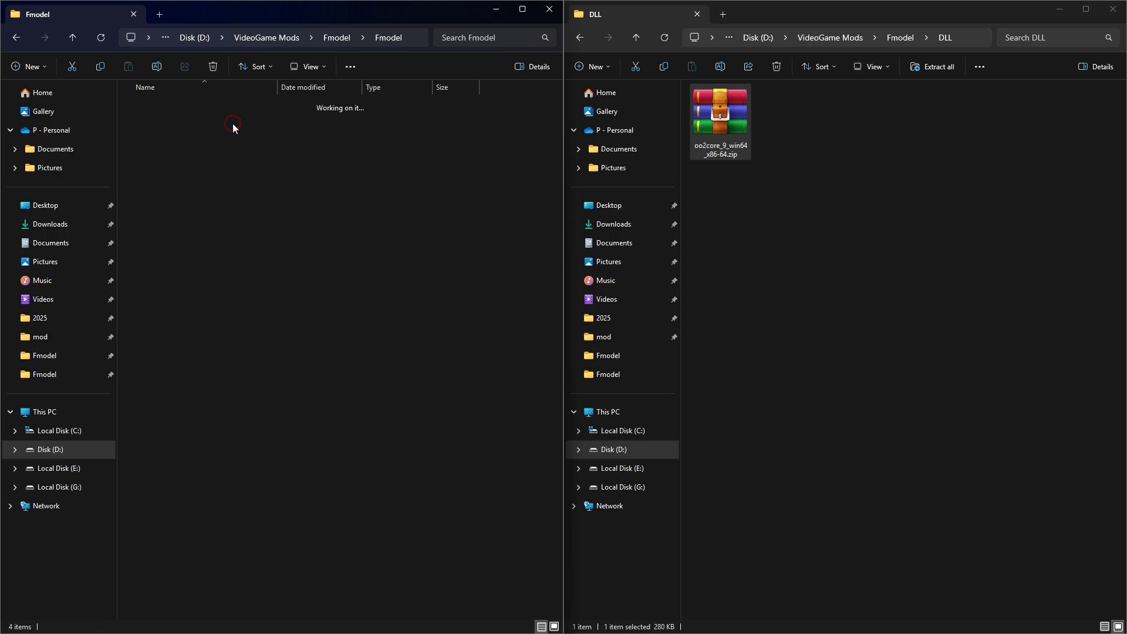
{"action": "left_click", "coordinate": [168, 106]}
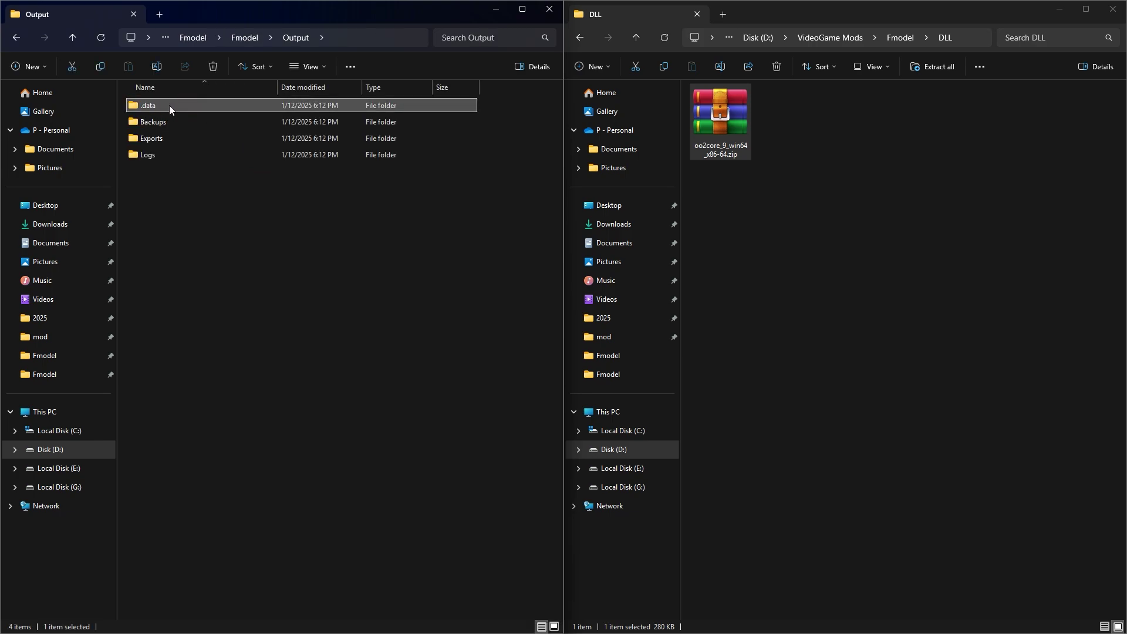
{"action": "double_click", "coordinate": [183, 107]}
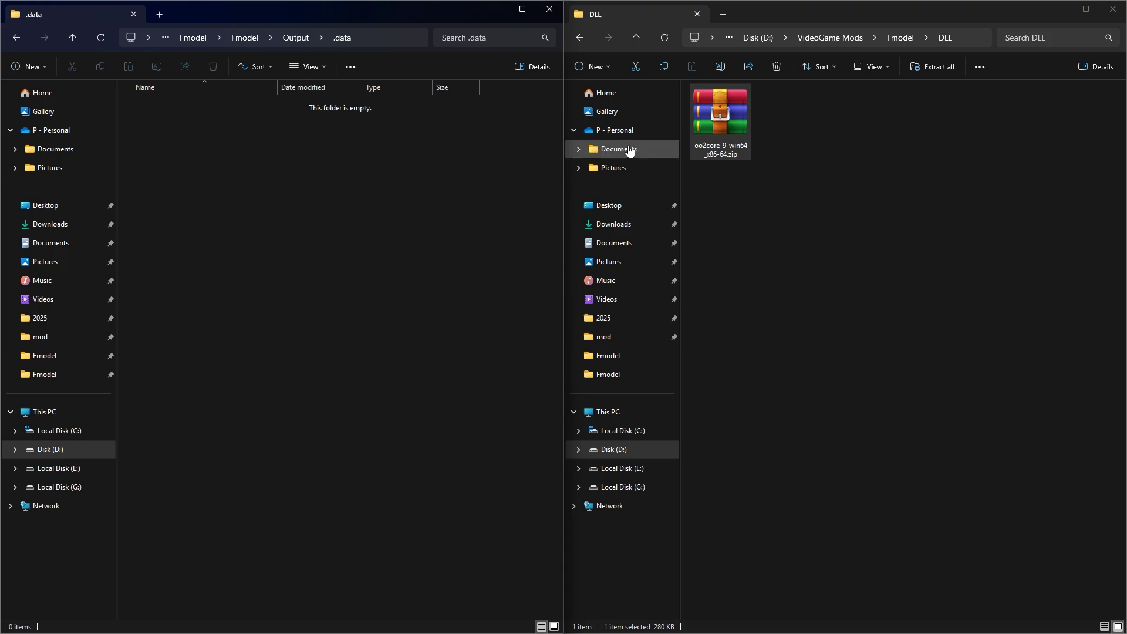
Step: Copy oo2core_9_win64.dll from the zip into .data, then return to the Fmodel folder
{"action": "double_click", "coordinate": [721, 124]}
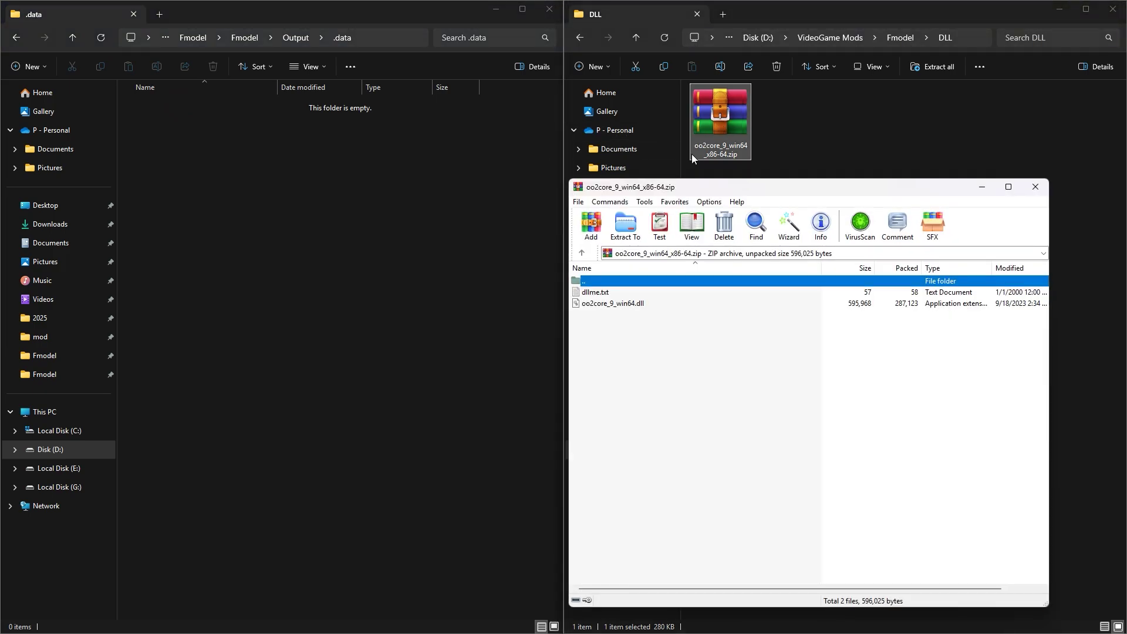
{"action": "left_click", "coordinate": [615, 303]}
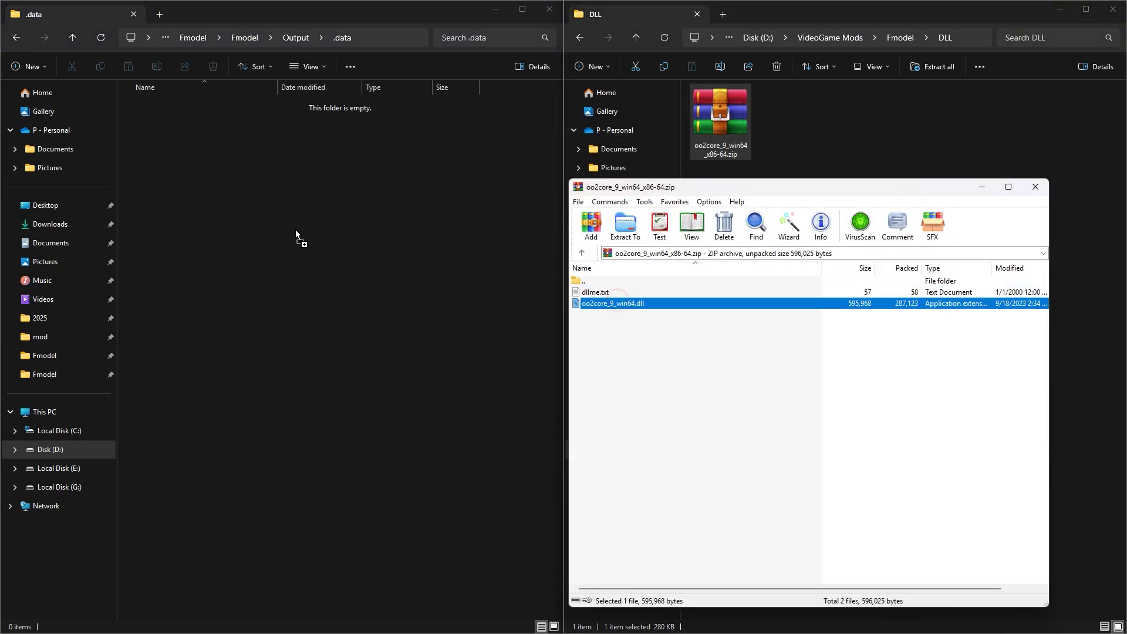
{"action": "left_click_drag", "start_coordinate": [261, 192], "coordinate": [260, 192]}
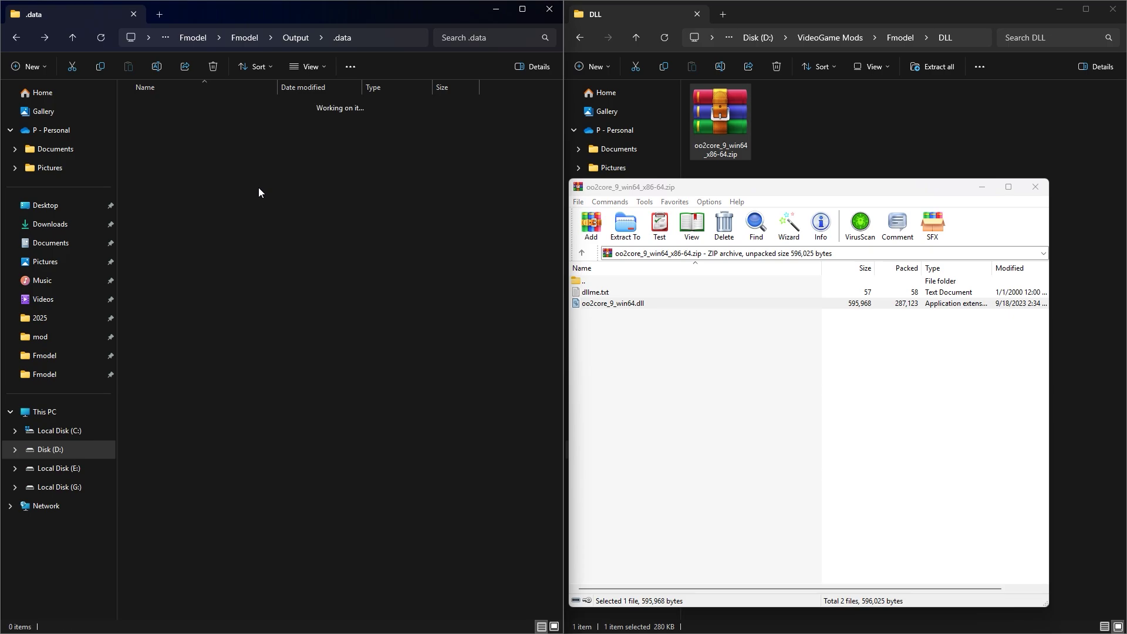
{"action": "key", "text": "alt+Up"}
{"action": "key", "text": "alt+Up"}
Step: Relaunch FModel.exe and install the latest release from the update dialog
{"action": "left_click", "coordinate": [221, 116]}
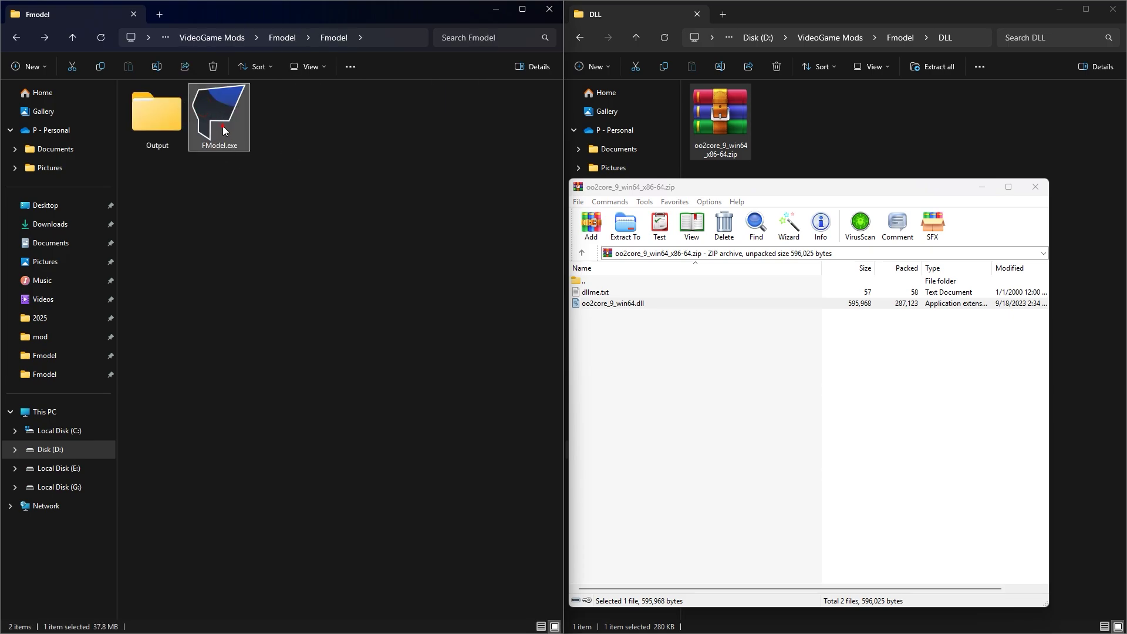
{"action": "double_click", "coordinate": [223, 127]}
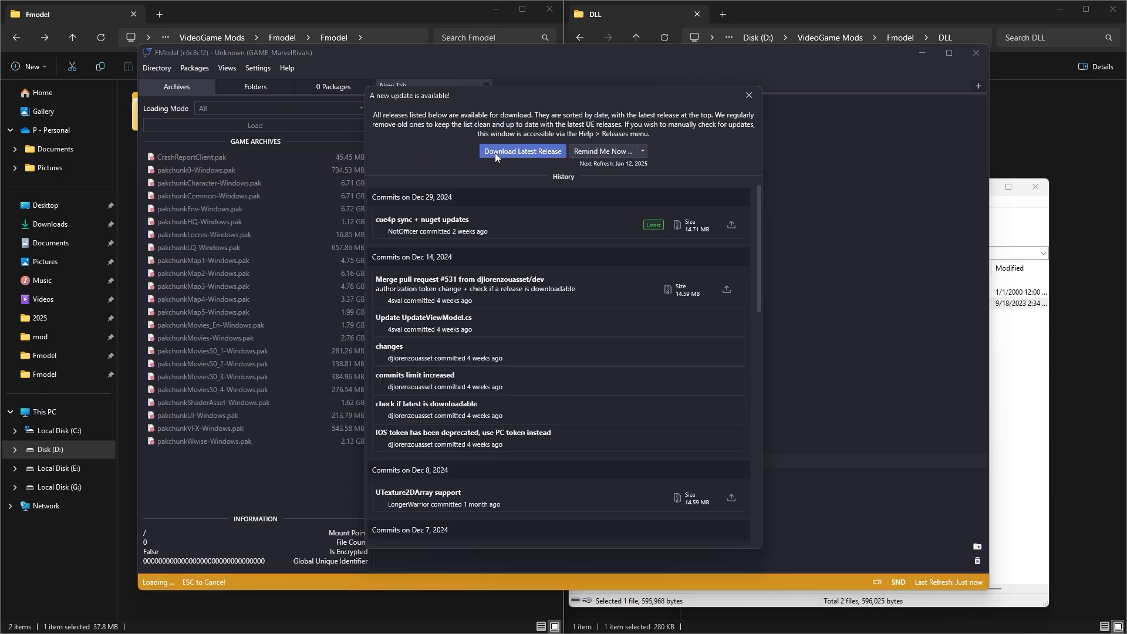
{"action": "left_click", "coordinate": [527, 151]}
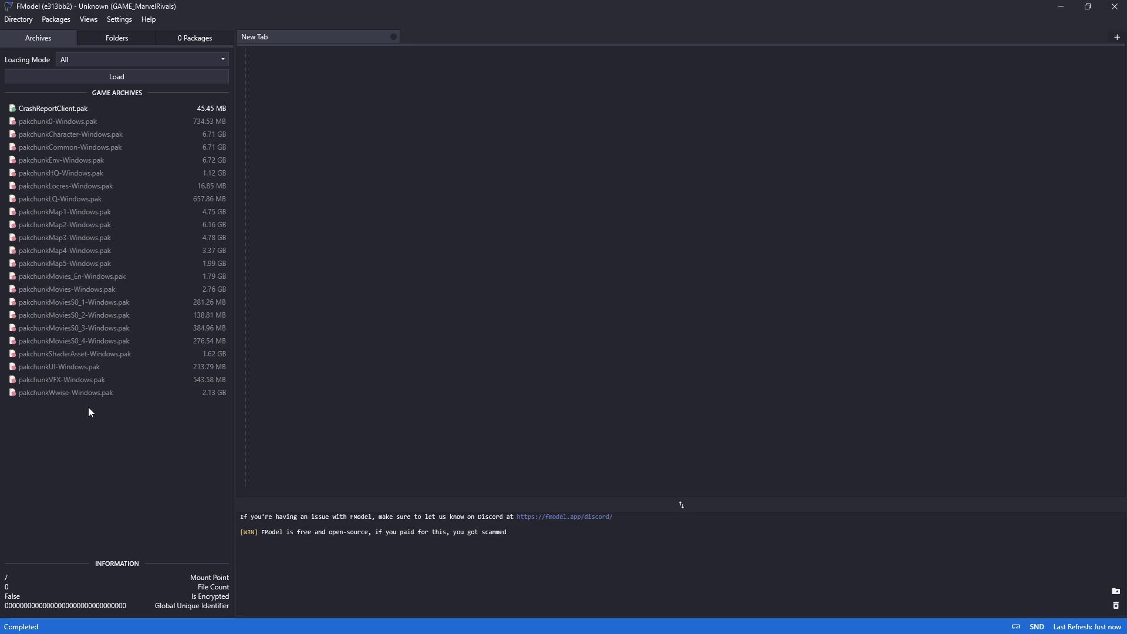
{"action": "key", "text": "alt+Tab"}
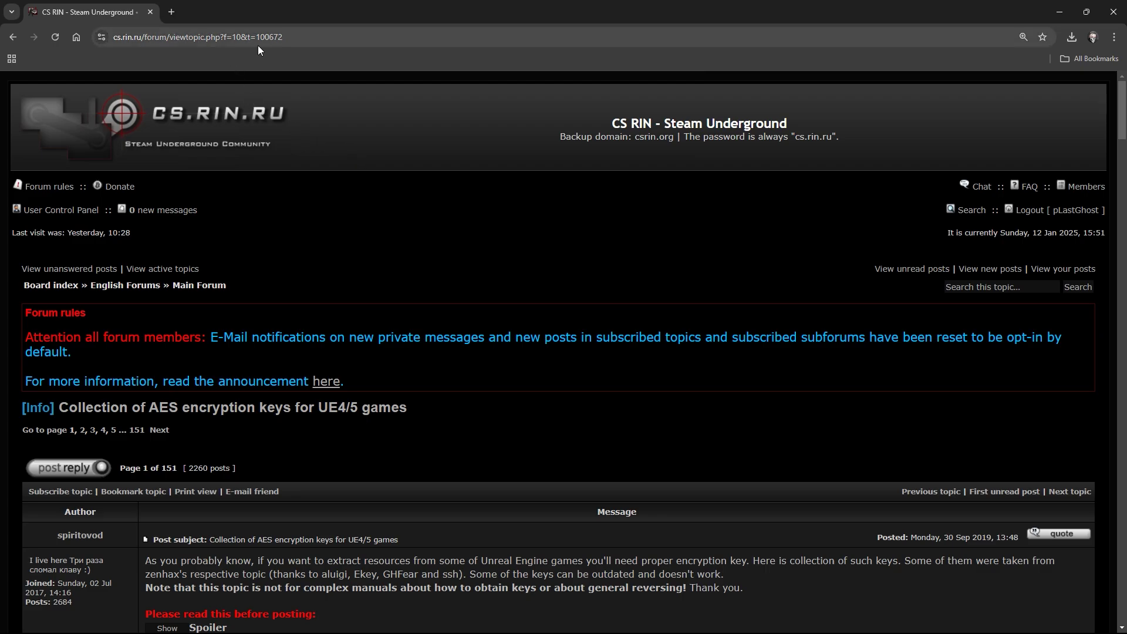
{"action": "scroll", "coordinate": [251, 215], "scroll_direction": "down", "scroll_amount": 4}
{"action": "scroll", "coordinate": [253, 225], "scroll_direction": "down", "scroll_amount": 5}
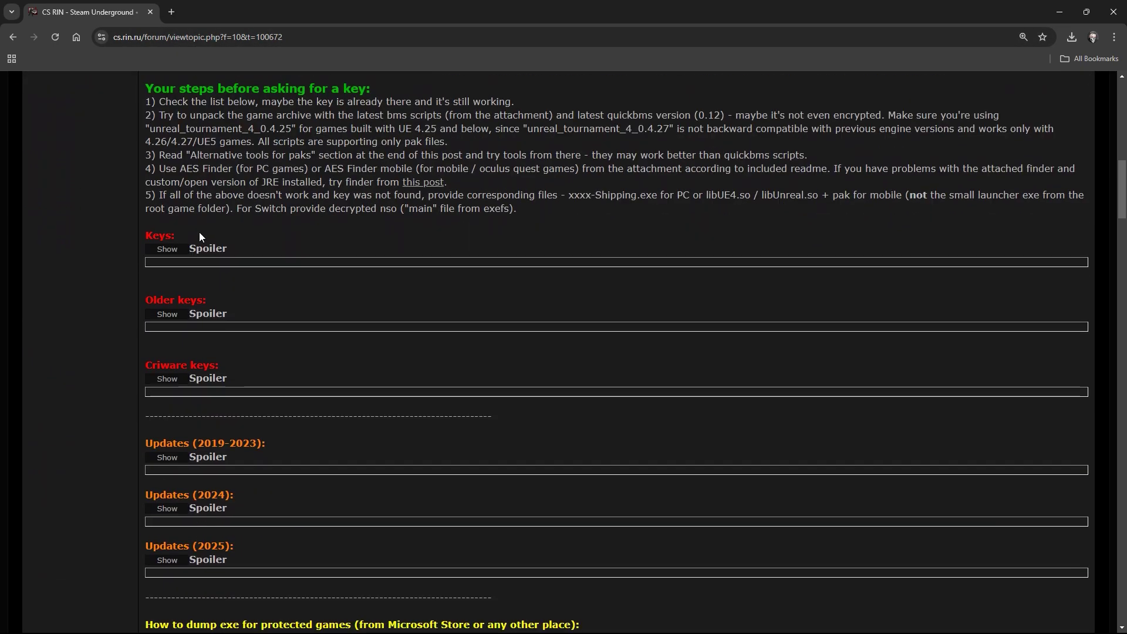
Step: Expand the Keys spoiler and select the Marvel Rivals AES key
{"action": "left_click", "coordinate": [167, 249]}
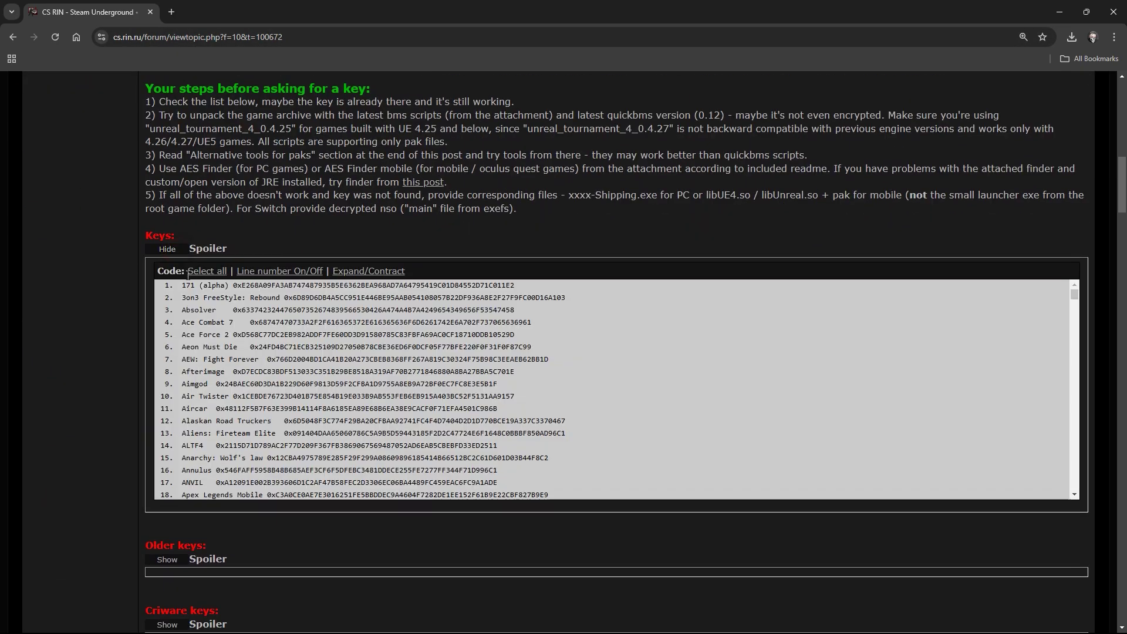
{"action": "scroll", "coordinate": [237, 339], "scroll_direction": "down", "scroll_amount": 10}
{"action": "scroll", "coordinate": [237, 339], "scroll_direction": "down", "scroll_amount": 10}
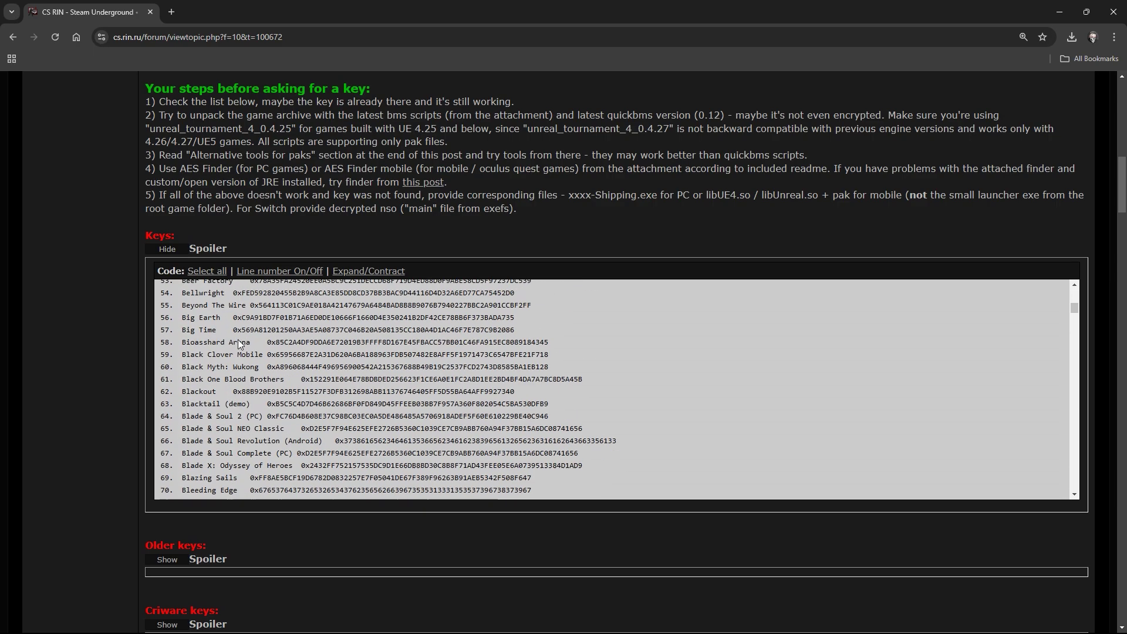
{"action": "scroll", "coordinate": [239, 339], "scroll_direction": "down", "scroll_amount": 10}
{"action": "scroll", "coordinate": [237, 339], "scroll_direction": "down", "scroll_amount": 6}
{"action": "scroll", "coordinate": [238, 340], "scroll_direction": "down", "scroll_amount": 8}
{"action": "scroll", "coordinate": [238, 339], "scroll_direction": "down", "scroll_amount": 8}
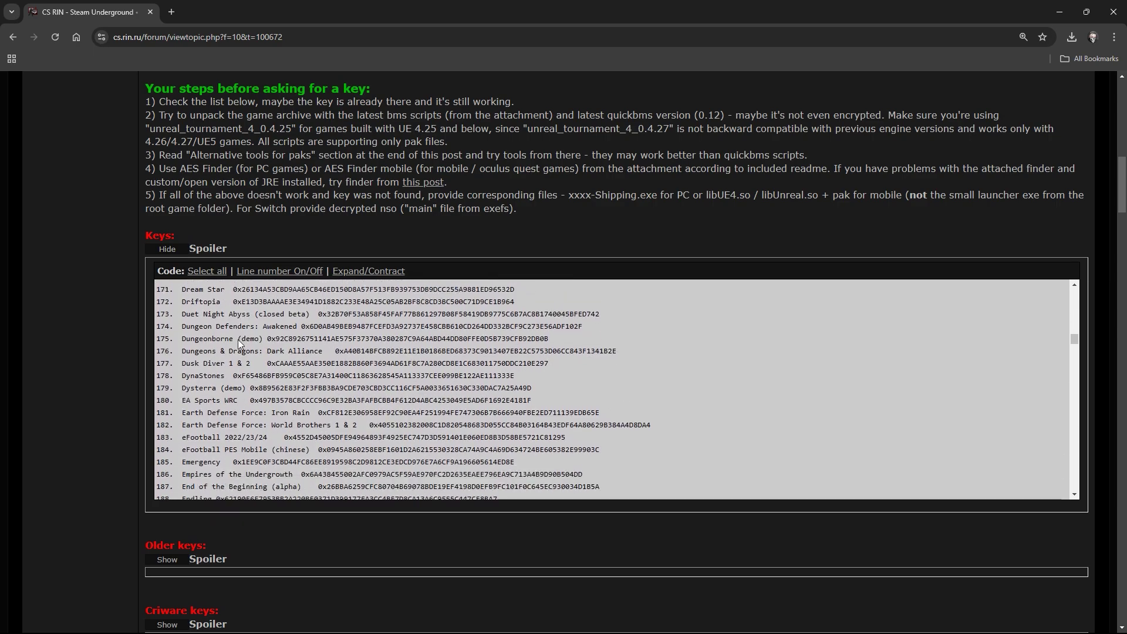
{"action": "scroll", "coordinate": [238, 339], "scroll_direction": "down", "scroll_amount": 8}
{"action": "scroll", "coordinate": [238, 338], "scroll_direction": "down", "scroll_amount": 8}
{"action": "scroll", "coordinate": [238, 339], "scroll_direction": "down", "scroll_amount": 8}
{"action": "scroll", "coordinate": [238, 340], "scroll_direction": "down", "scroll_amount": 8}
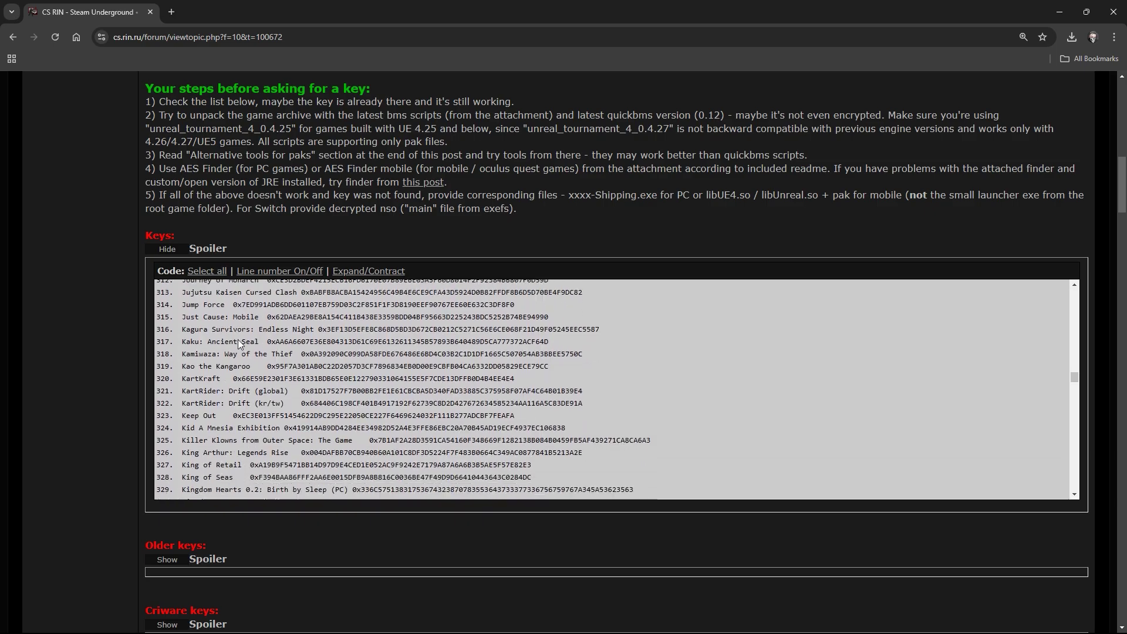
{"action": "scroll", "coordinate": [238, 339], "scroll_direction": "down", "scroll_amount": 8}
{"action": "scroll", "coordinate": [238, 339], "scroll_direction": "down", "scroll_amount": 6}
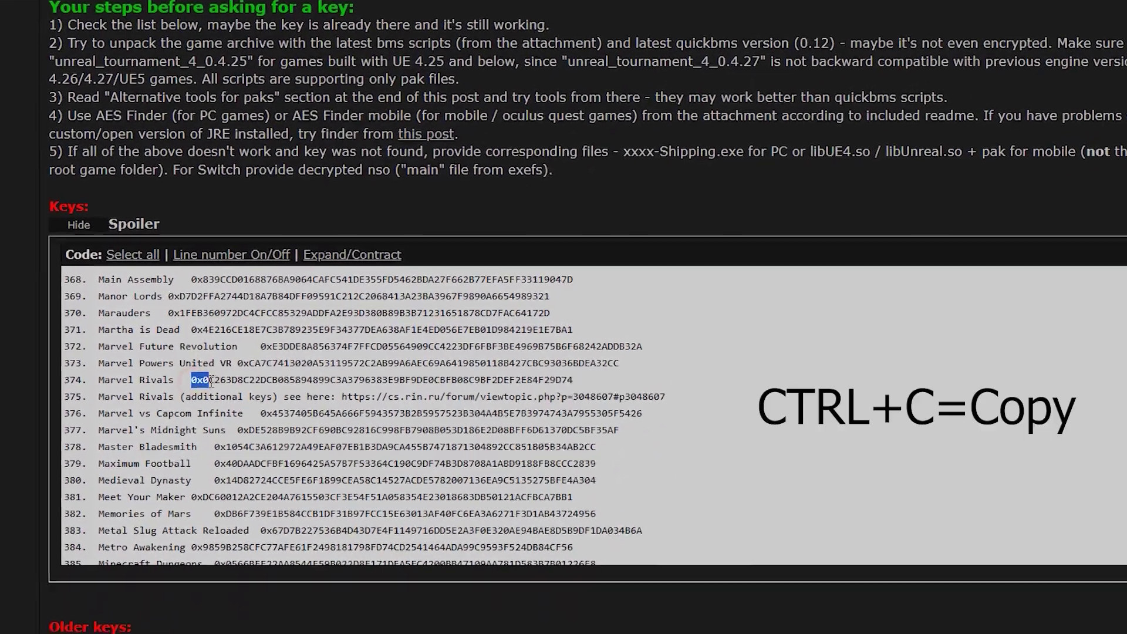
{"action": "left_click_drag", "start_coordinate": [250, 363], "coordinate": [585, 385]}
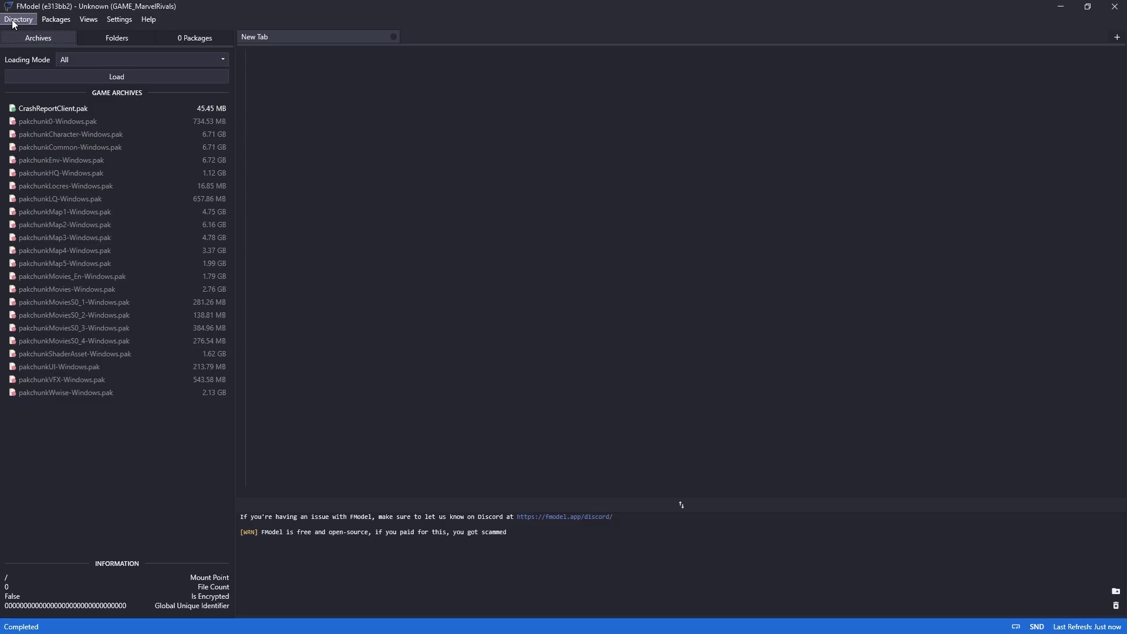
Step: Paste the Marvel Rivals key into Directory > AES Main Static Key and confirm
{"action": "left_click", "coordinate": [20, 26]}
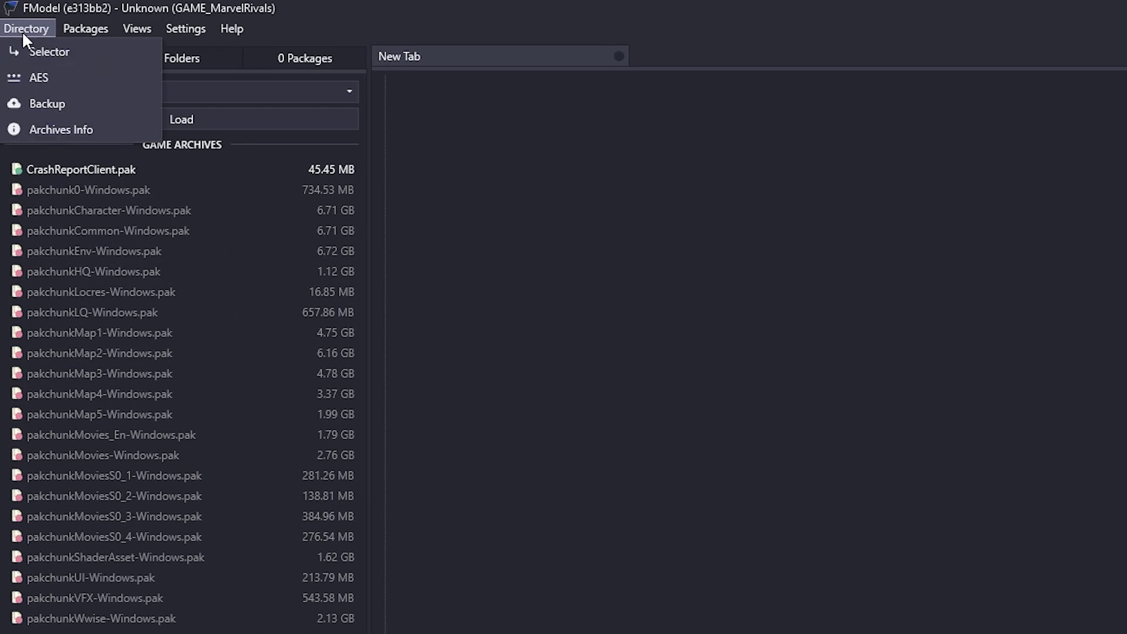
{"action": "left_click", "coordinate": [49, 78]}
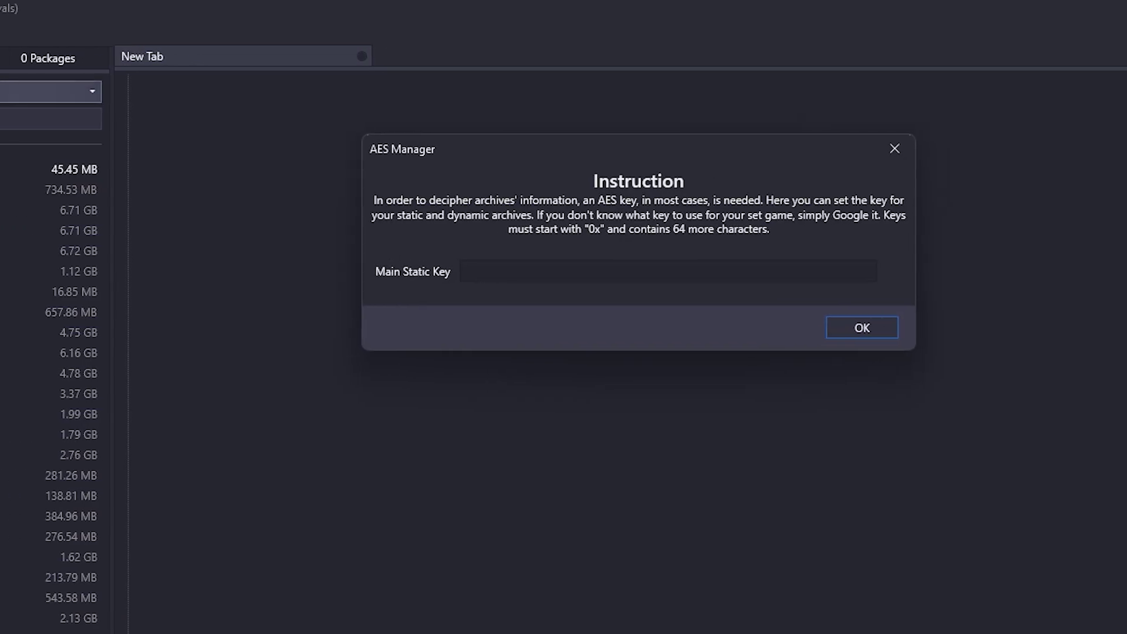
{"action": "left_click", "coordinate": [419, 271]}
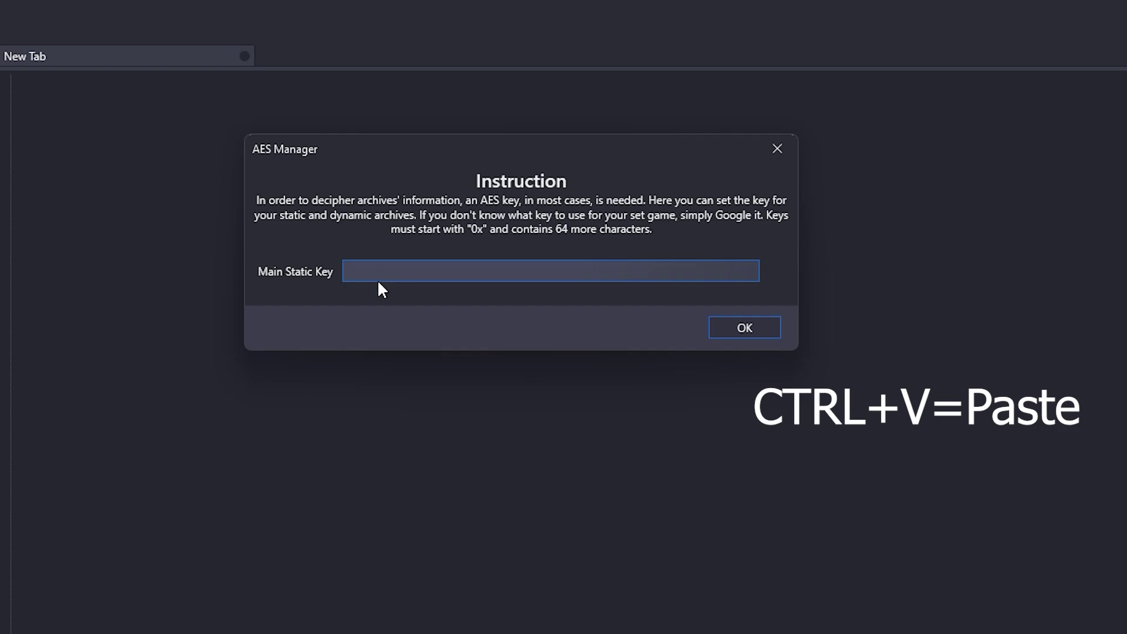
{"action": "key", "text": "ctrl+v"}
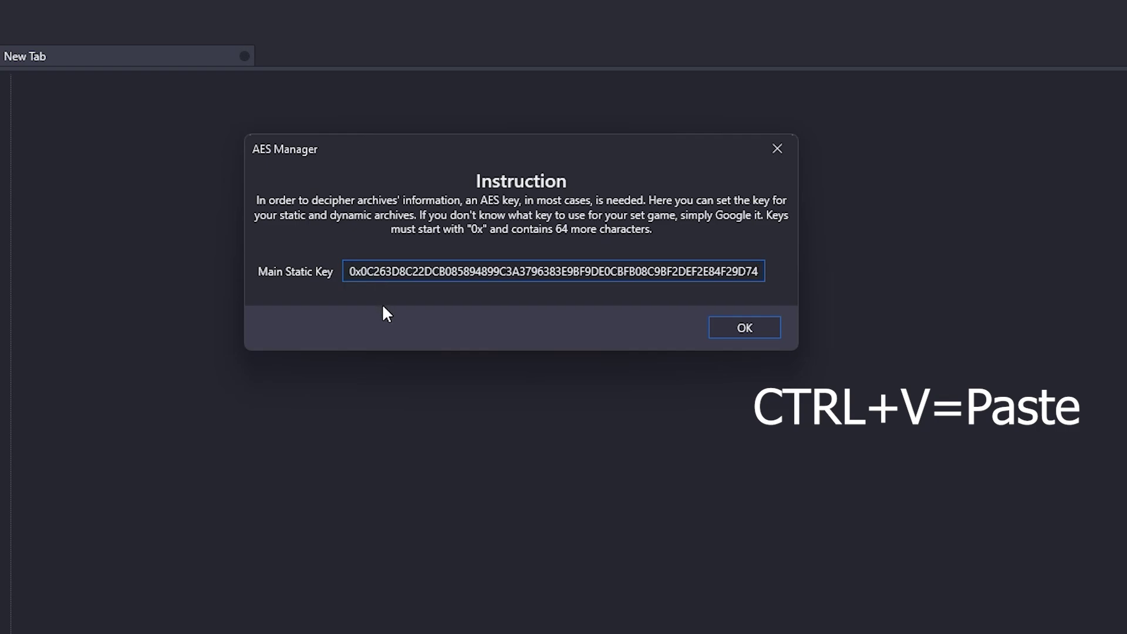
{"action": "left_click", "coordinate": [729, 324]}
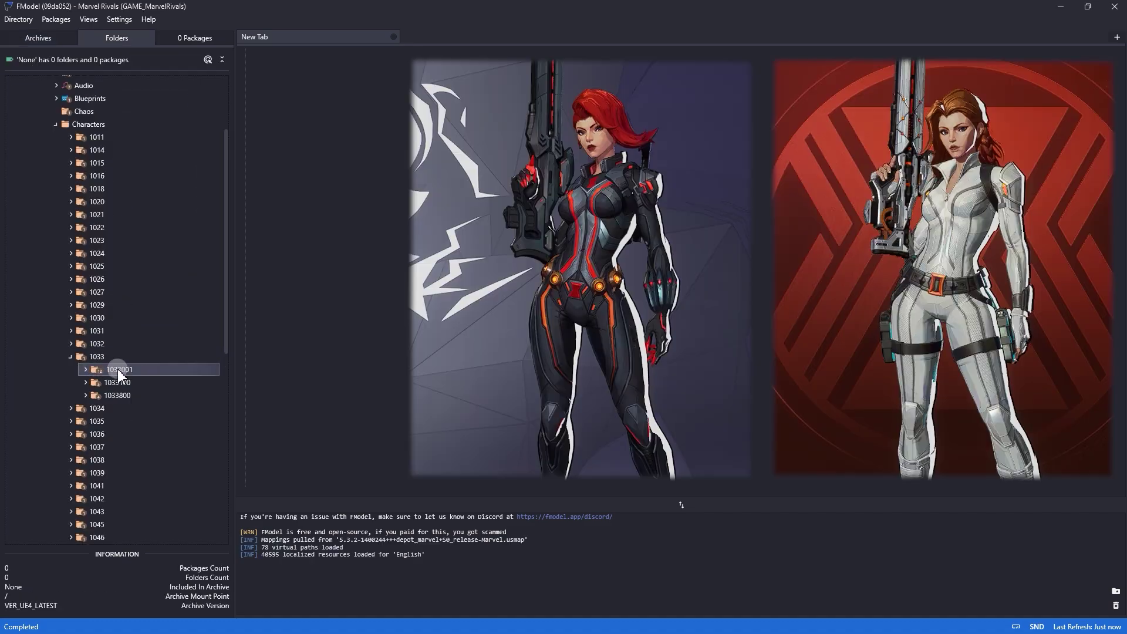
Step: Preview SK_1033_1033001.uasset from Characters > 1033 > 1033001 > Meshes in 3D
{"action": "left_click", "coordinate": [124, 381]}
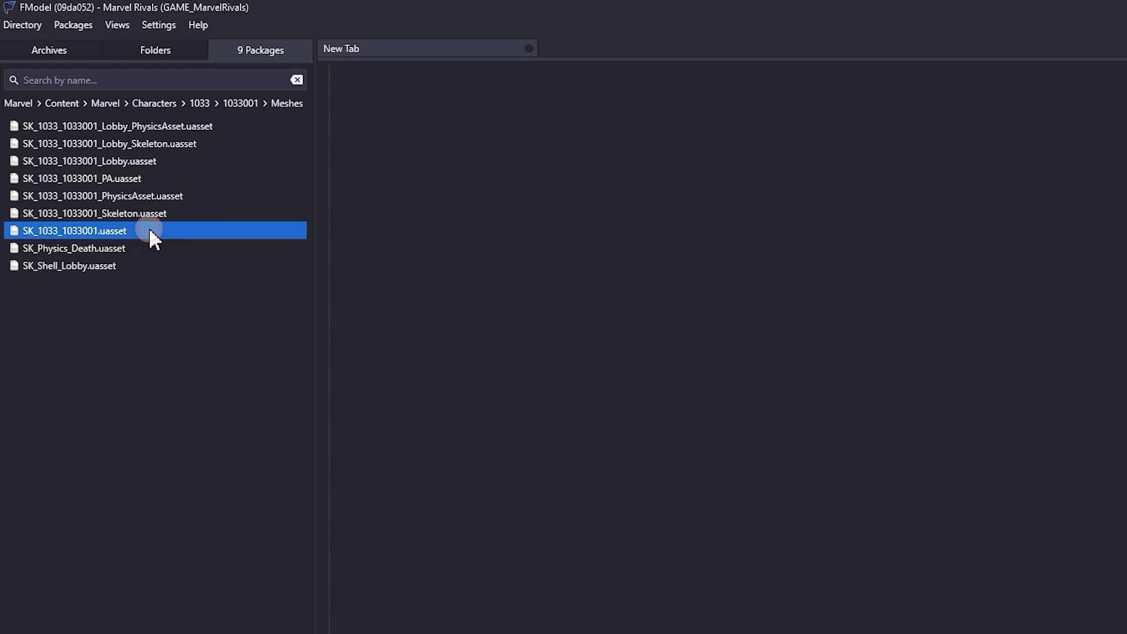
{"action": "double_click", "coordinate": [149, 228]}
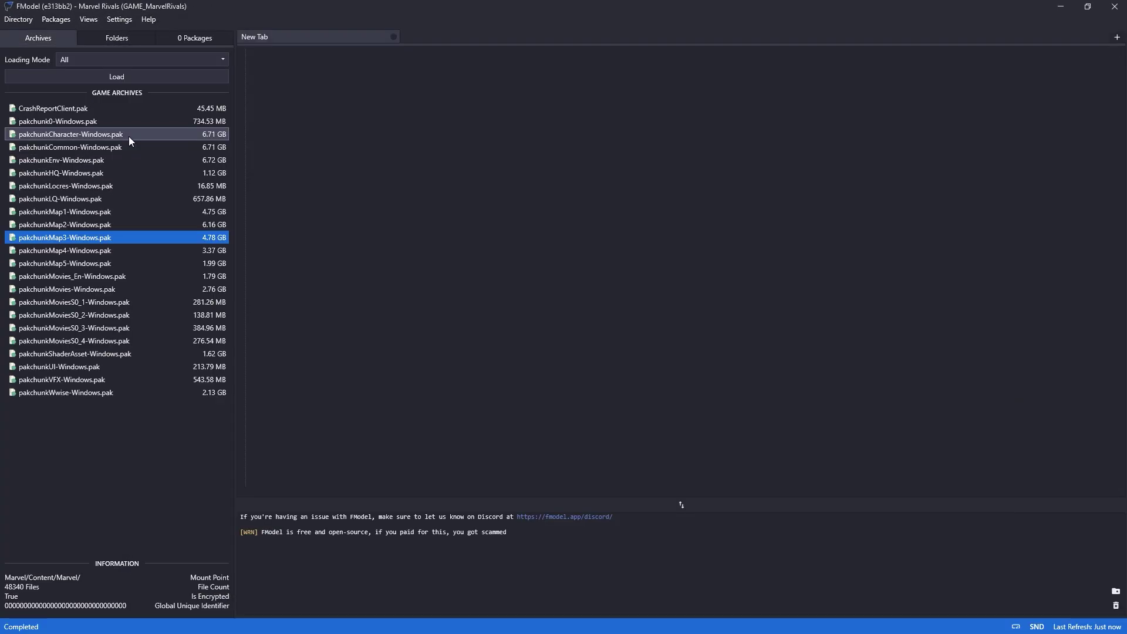
{"action": "left_click", "coordinate": [111, 135]}
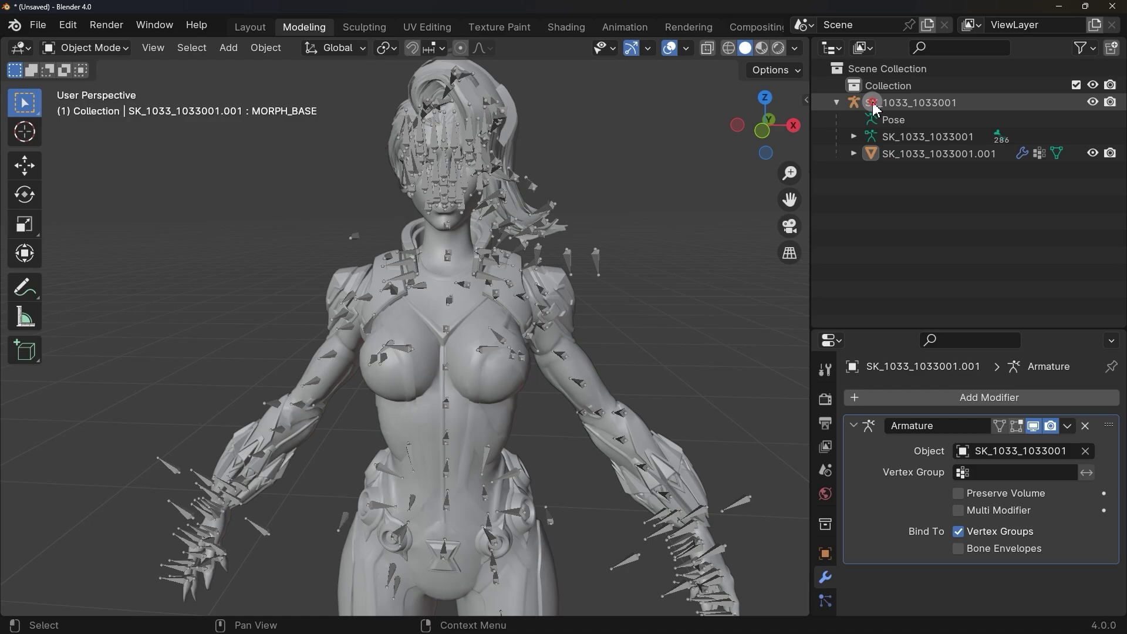
Step: Load only pakchunkCharacter-Windows.pak using the Multiple loading mode
{"action": "left_click", "coordinate": [875, 107]}
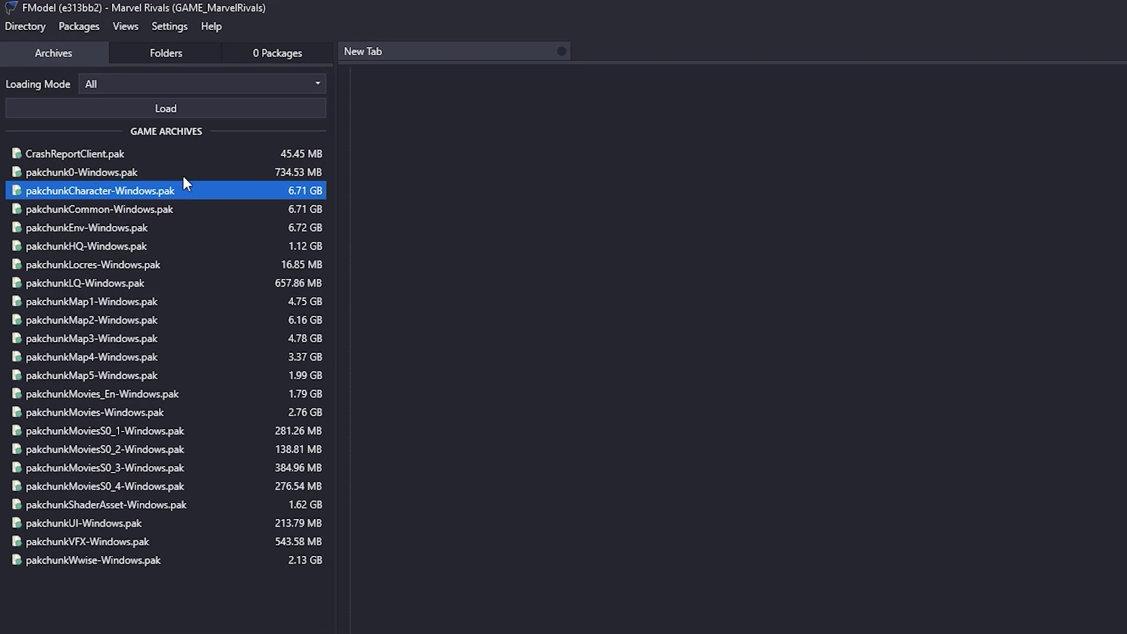
{"action": "left_click", "coordinate": [185, 84]}
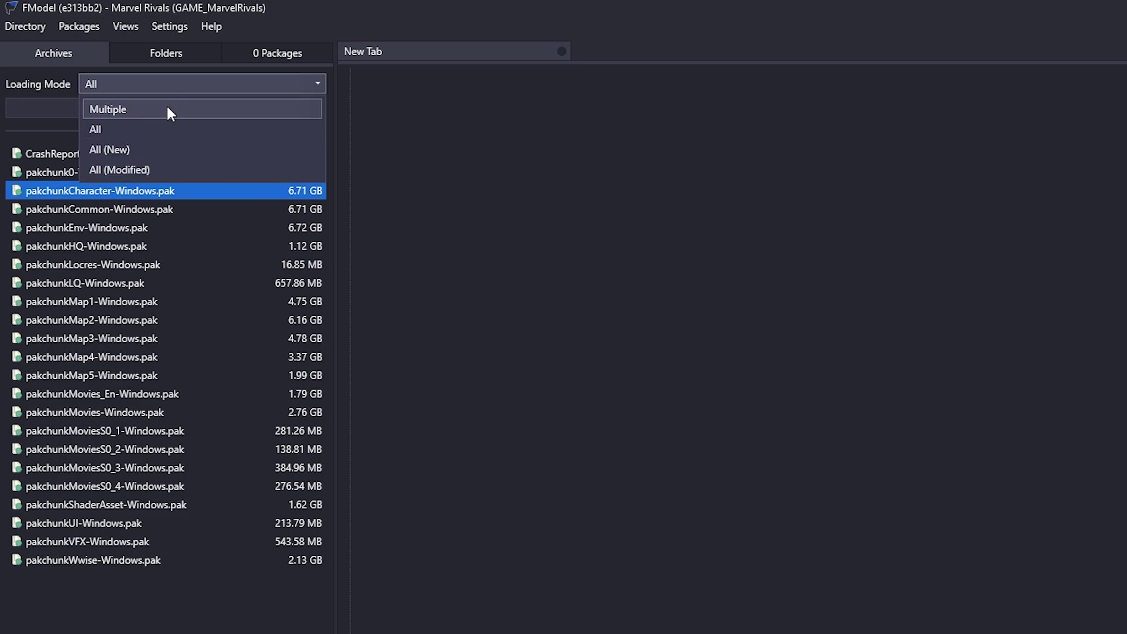
{"action": "left_click", "coordinate": [183, 113]}
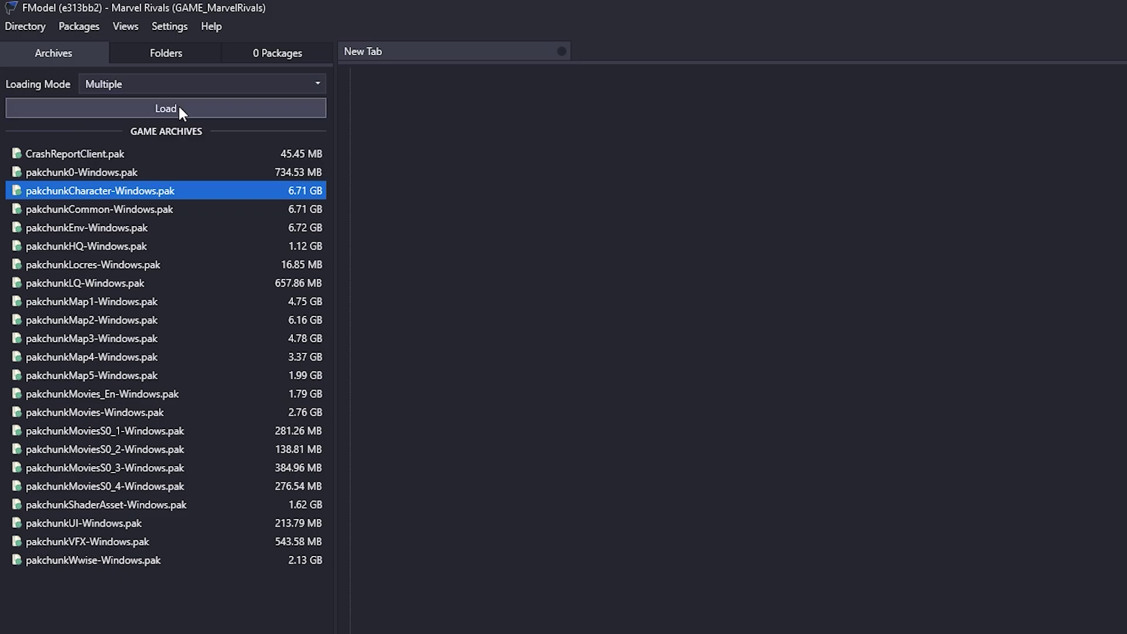
{"action": "left_click", "coordinate": [178, 108]}
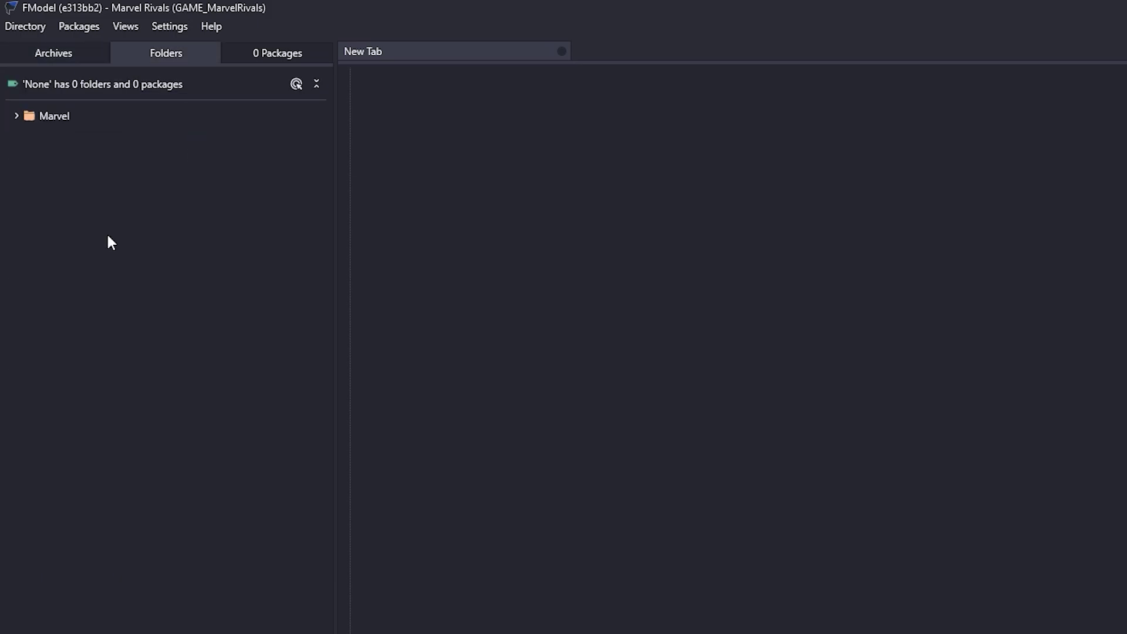
Step: Export the Marvel folder's packages as raw uasset data
{"action": "left_click", "coordinate": [17, 115]}
{"action": "left_click", "coordinate": [38, 134]}
{"action": "left_click", "coordinate": [58, 152]}
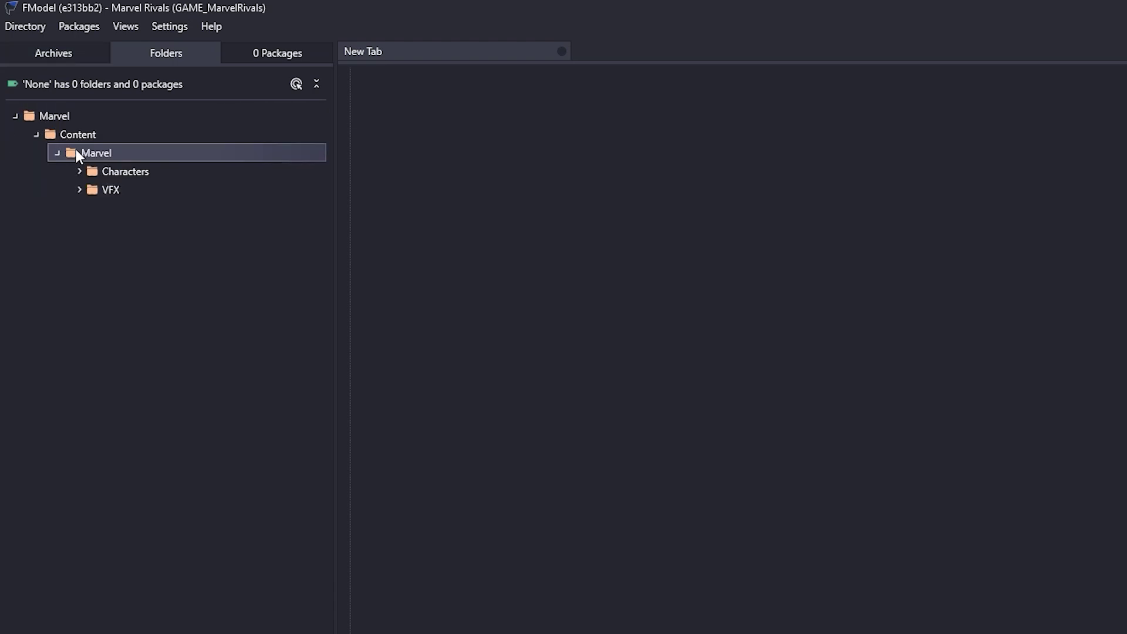
{"action": "double_click", "coordinate": [55, 115]}
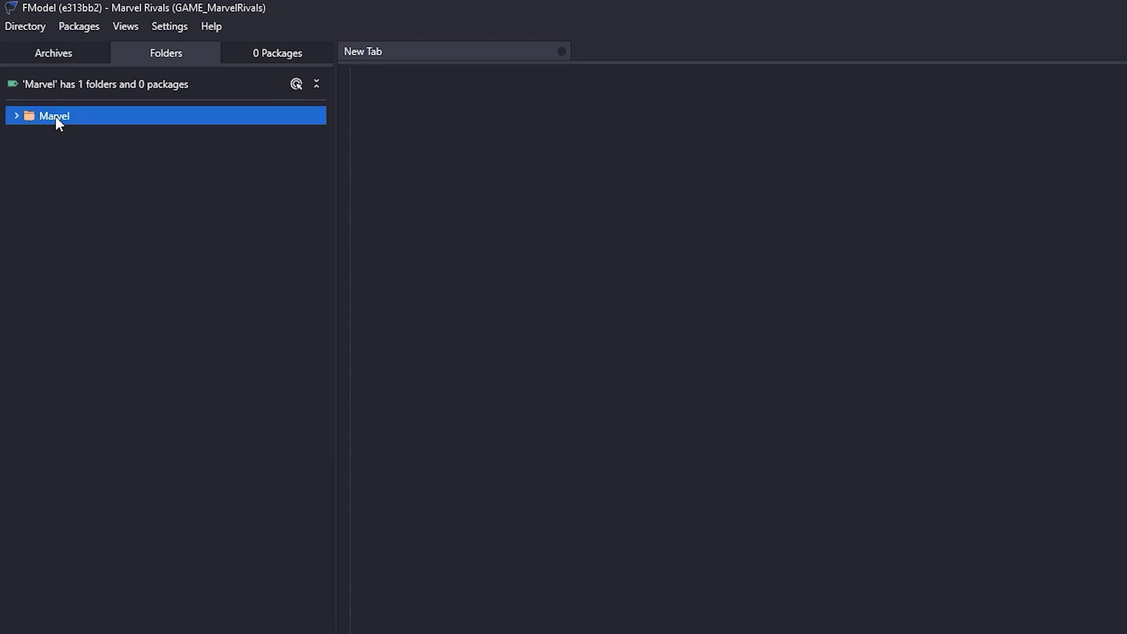
{"action": "left_click", "coordinate": [16, 115]}
{"action": "left_click", "coordinate": [17, 117]}
{"action": "right_click", "coordinate": [93, 115]}
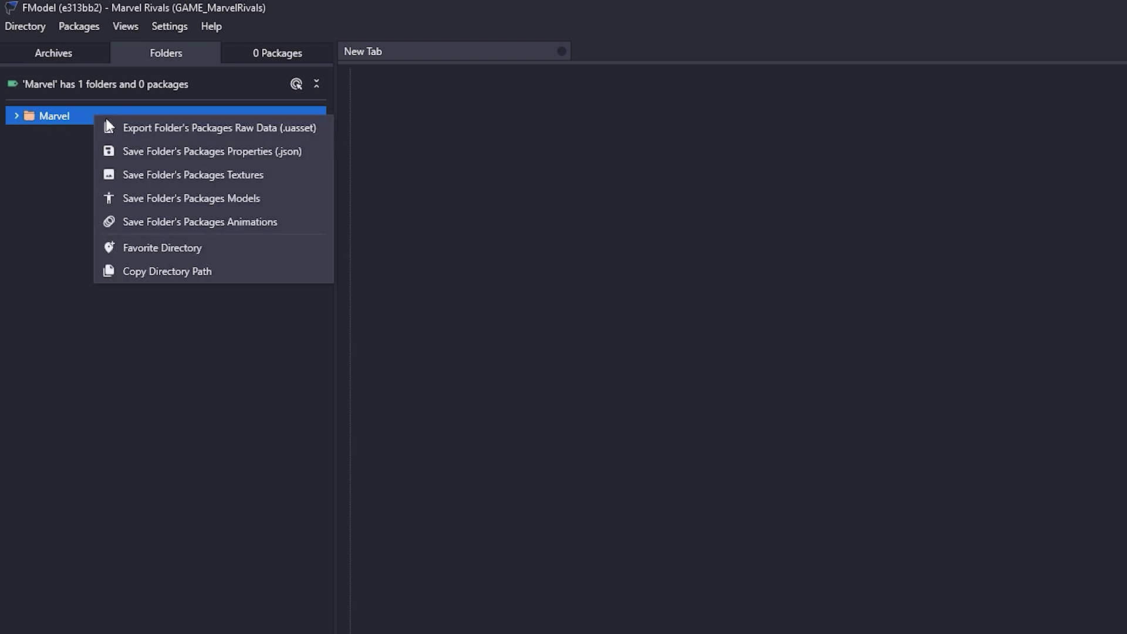
{"action": "left_click", "coordinate": [160, 128]}
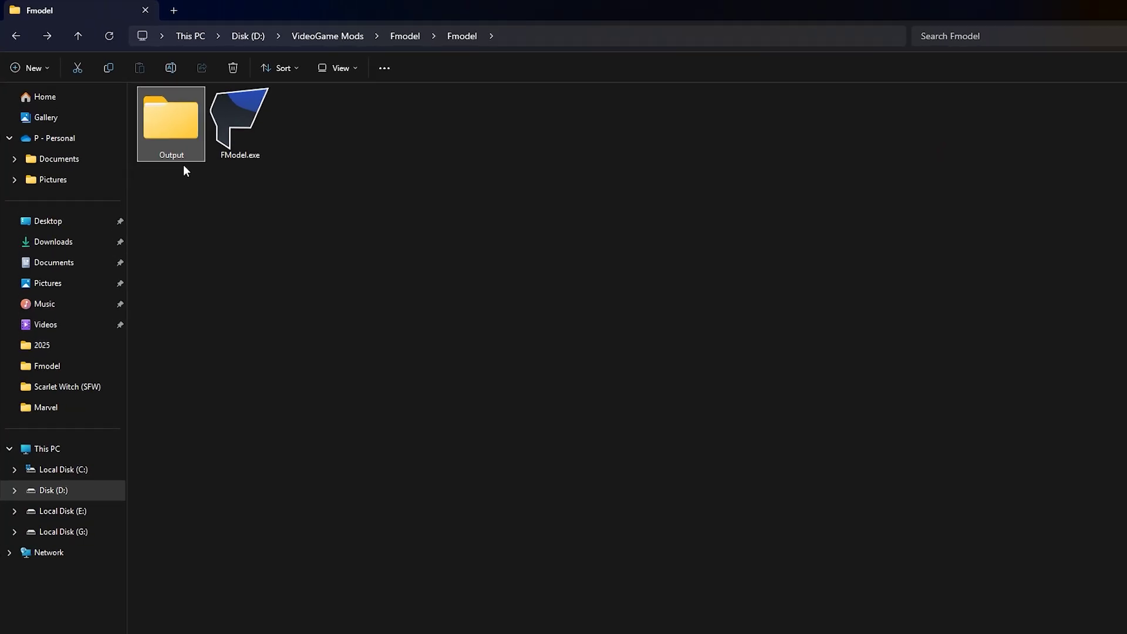
Step: Open Output\Exports in the FModel folder and select the exported Marvel folder
{"action": "left_click", "coordinate": [208, 176]}
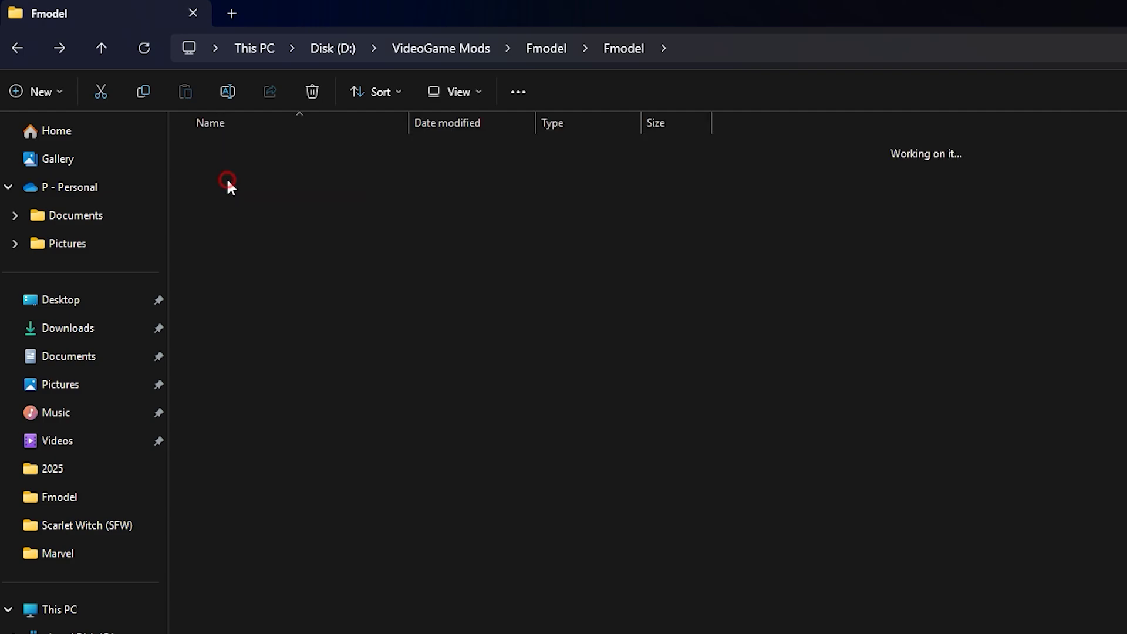
{"action": "left_click", "coordinate": [221, 199]}
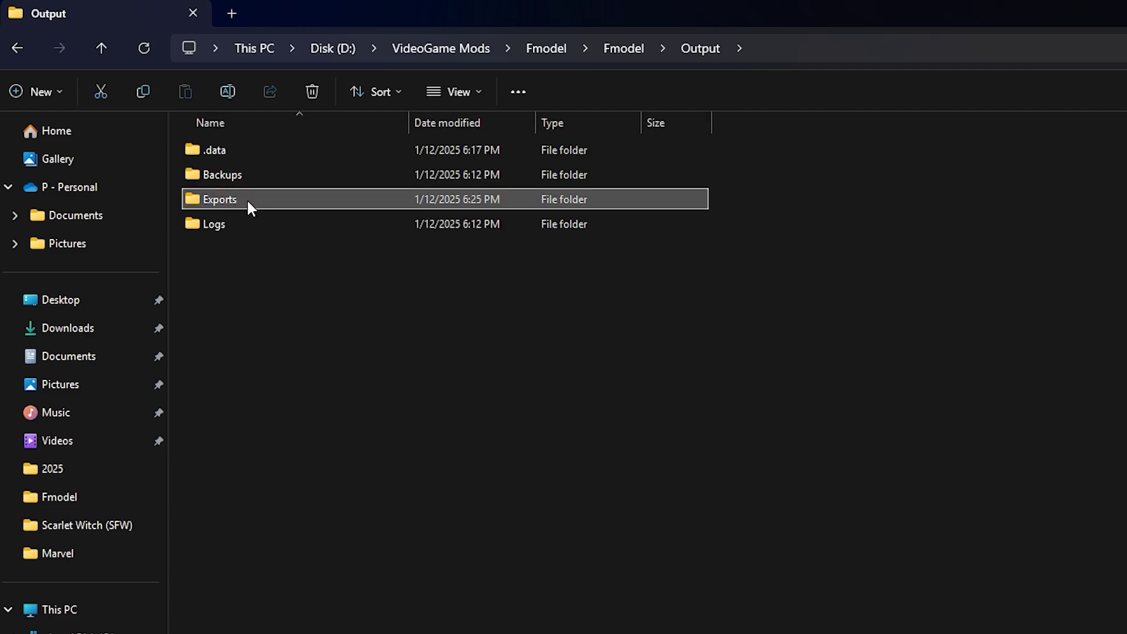
{"action": "double_click", "coordinate": [248, 199]}
{"action": "left_click", "coordinate": [234, 147]}
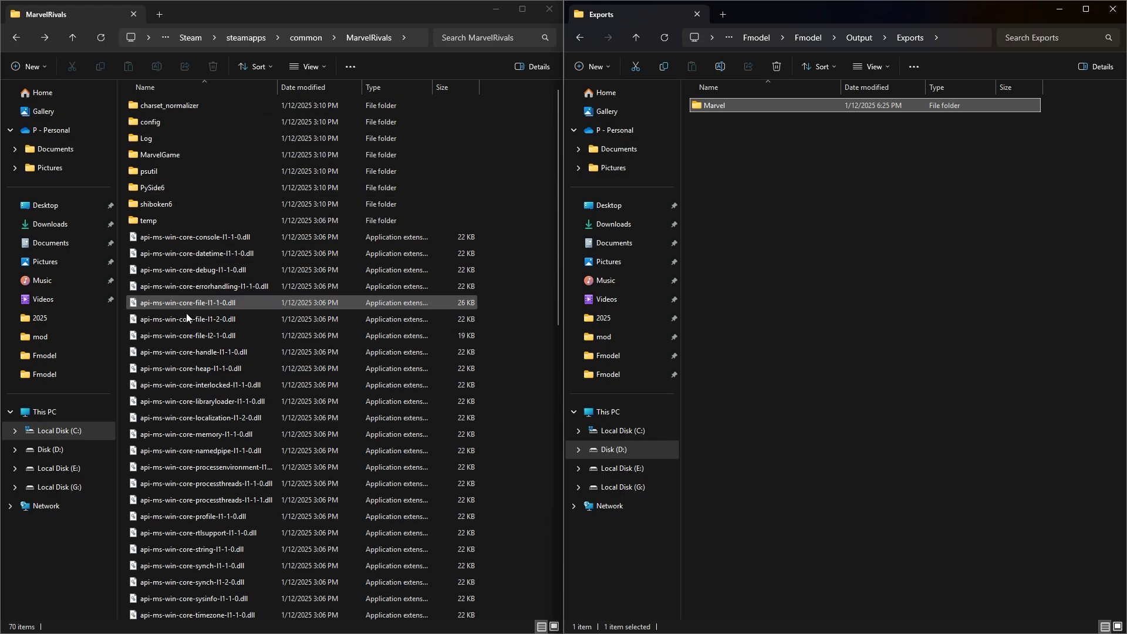
Step: Open MarvelGame and paste the Marvel folder copied from Exports into it
{"action": "left_click", "coordinate": [203, 156]}
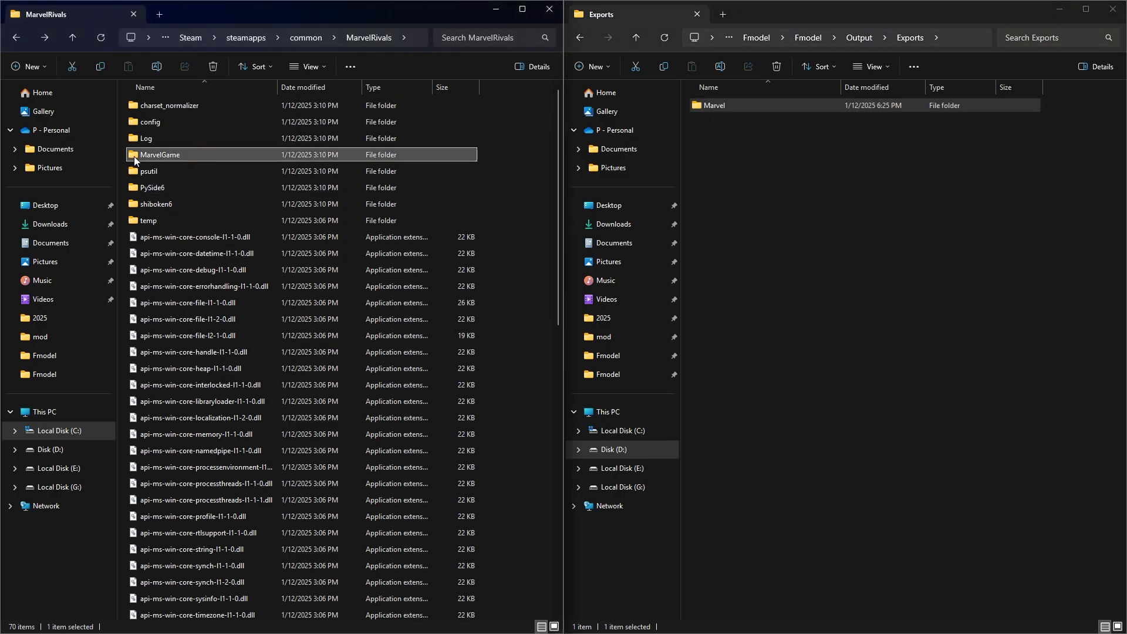
{"action": "double_click", "coordinate": [198, 156]}
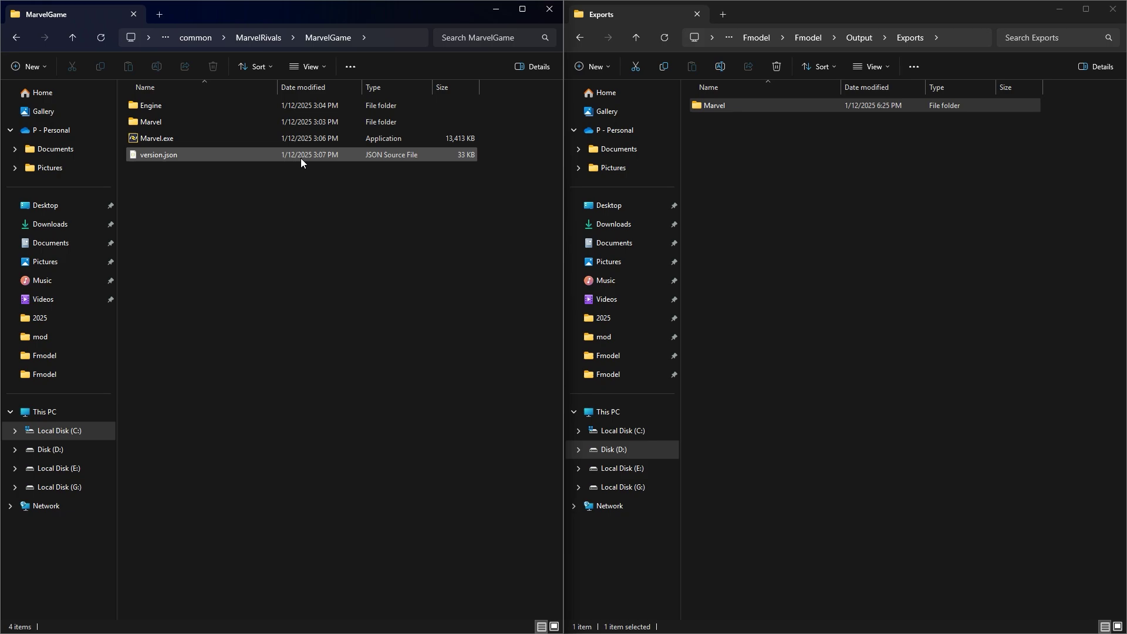
{"action": "left_click", "coordinate": [734, 107]}
{"action": "right_click", "coordinate": [733, 108]}
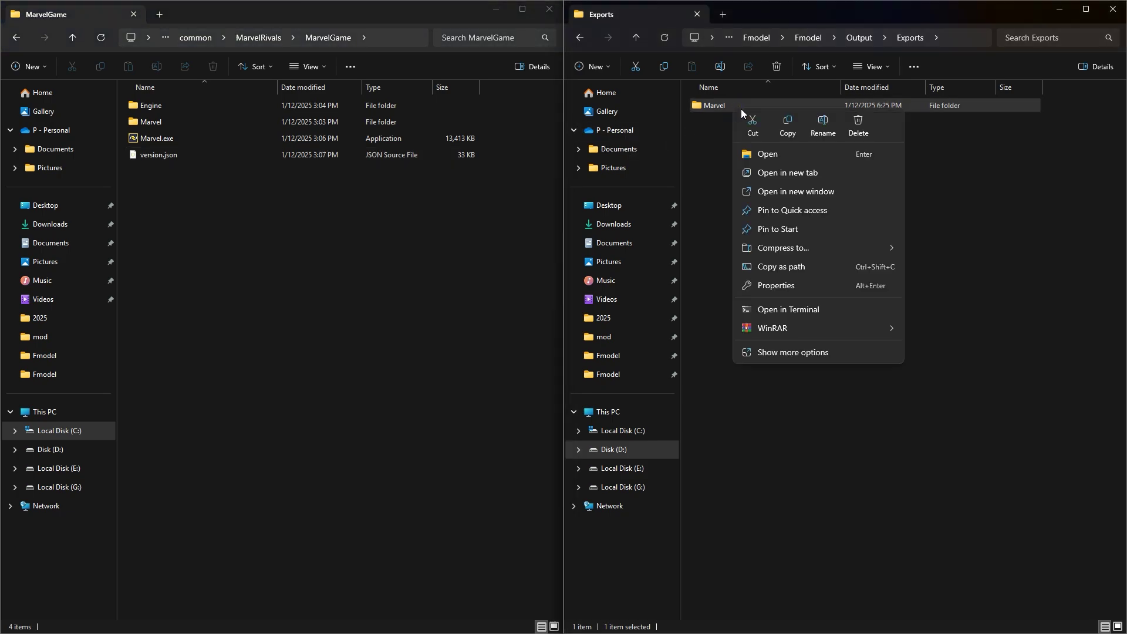
{"action": "left_click", "coordinate": [787, 124]}
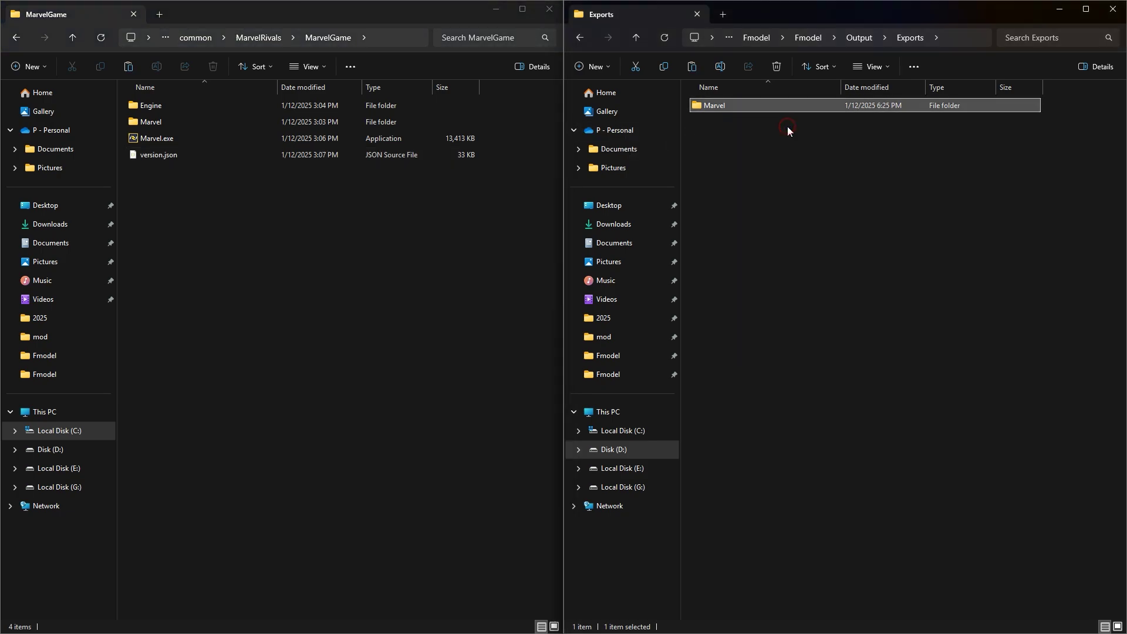
{"action": "right_click", "coordinate": [223, 188]}
{"action": "left_click", "coordinate": [243, 204]}
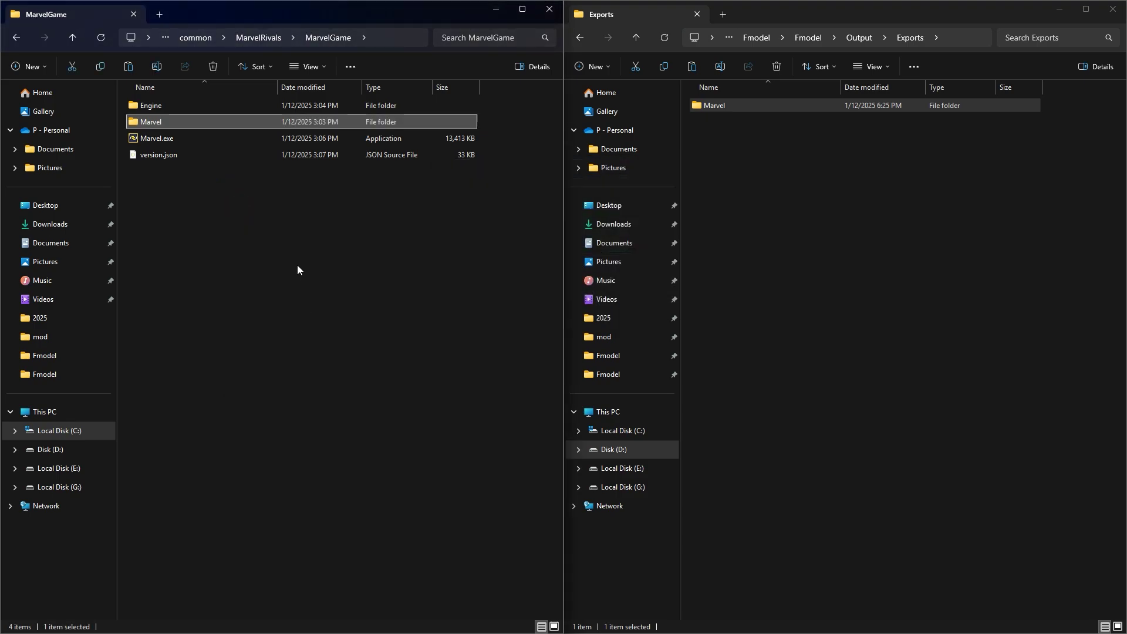
Step: Review the pak files in the game's Paks folder and act on pakchunkCharacter-Windows.pak
{"action": "left_click", "coordinate": [354, 238]}
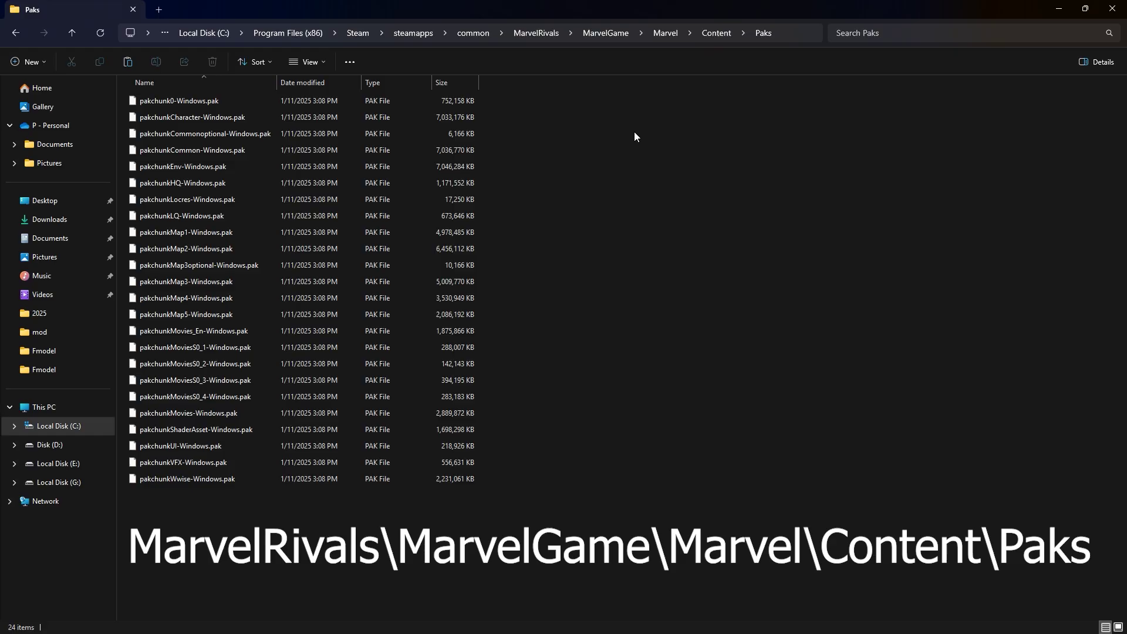
{"action": "mouse_move", "coordinate": [277, 501]}
{"action": "left_mouse_down"}
{"action": "mouse_move", "coordinate": [277, 200]}
{"action": "mouse_move", "coordinate": [307, 98]}
{"action": "left_mouse_up"}
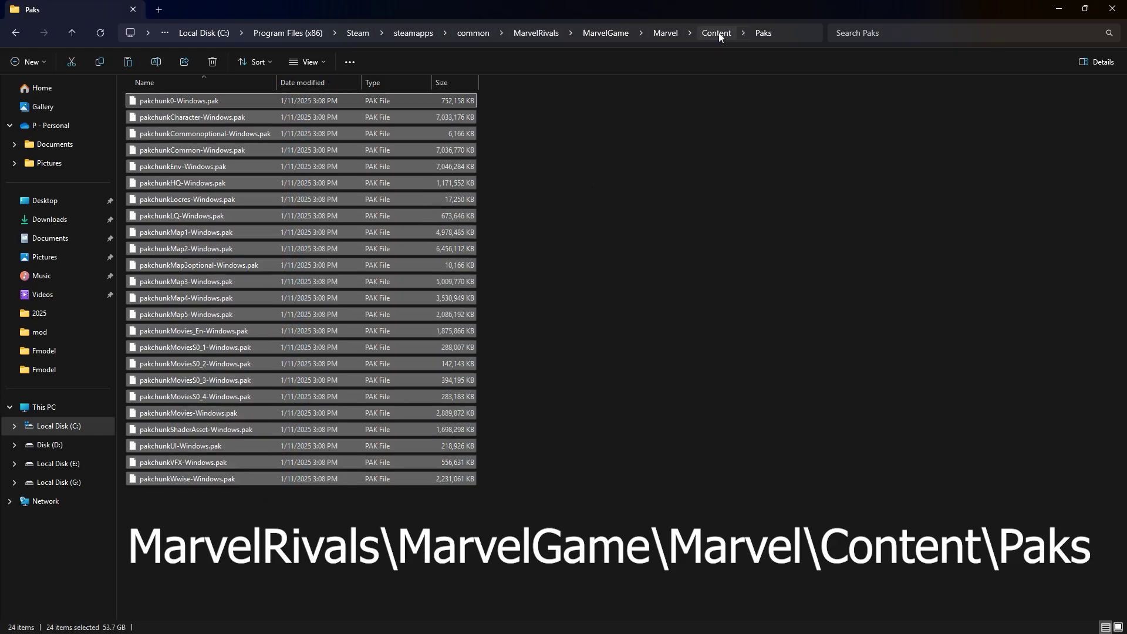
{"action": "left_click", "coordinate": [550, 108]}
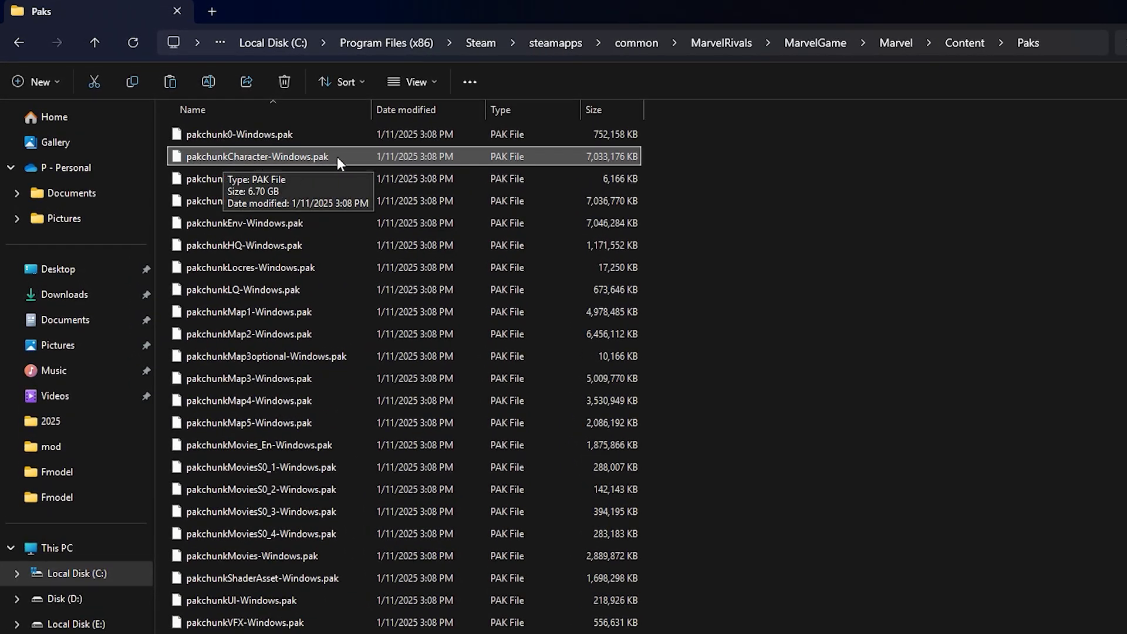
{"action": "right_click", "coordinate": [340, 155]}
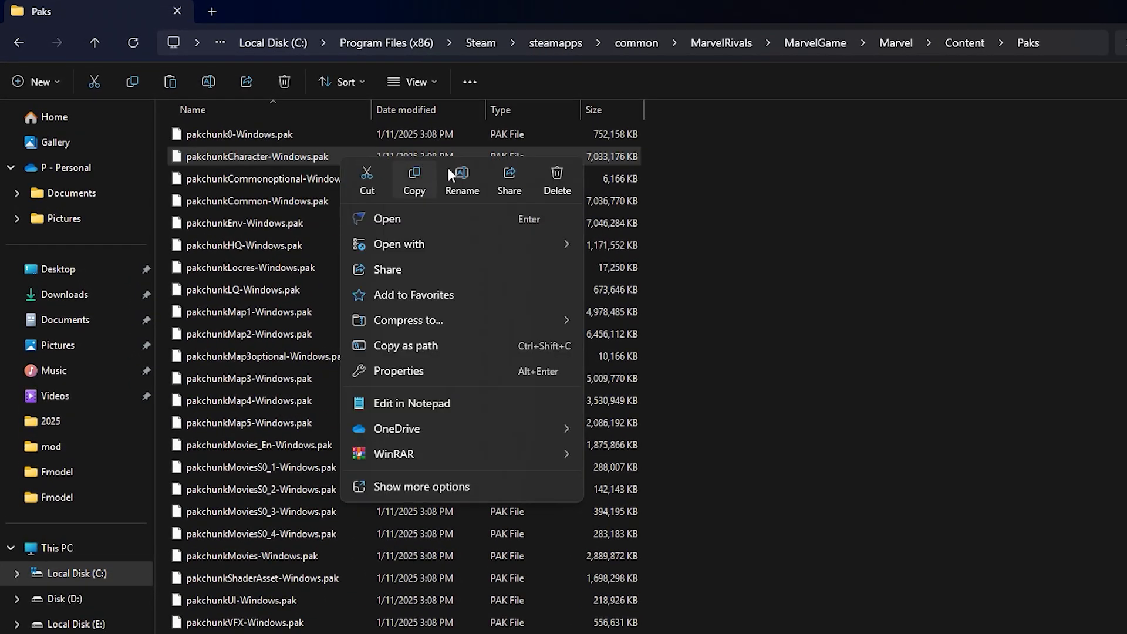
{"action": "left_click", "coordinate": [557, 183]}
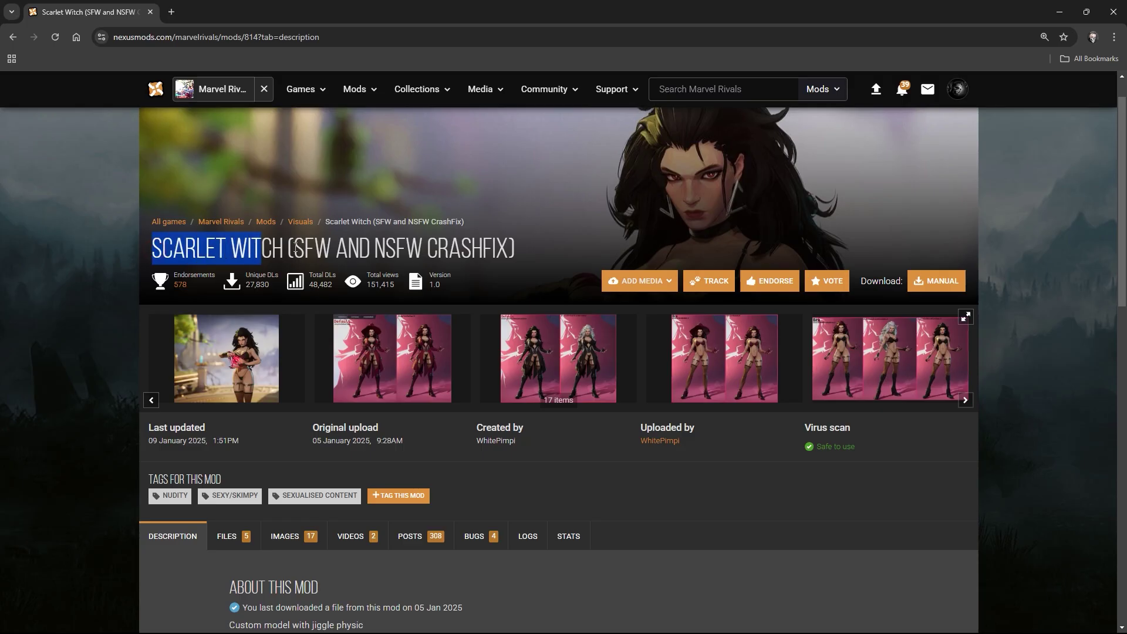
Step: Check the Scarlet Witch mod page in Chrome and view its files list
{"action": "left_click_drag", "start_coordinate": [152, 248], "coordinate": [533, 246]}
{"action": "left_click", "coordinate": [533, 246]}
{"action": "scroll", "coordinate": [308, 371], "scroll_direction": "down", "scroll_amount": 1}
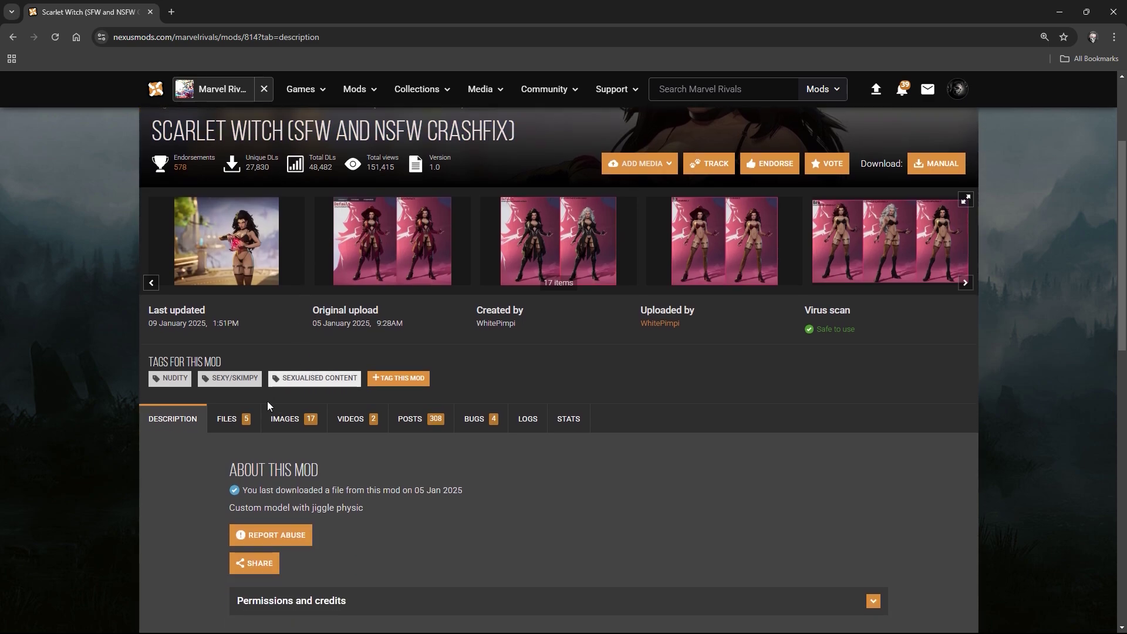
{"action": "left_click", "coordinate": [230, 414]}
{"action": "scroll", "coordinate": [246, 417], "scroll_direction": "down", "scroll_amount": 1}
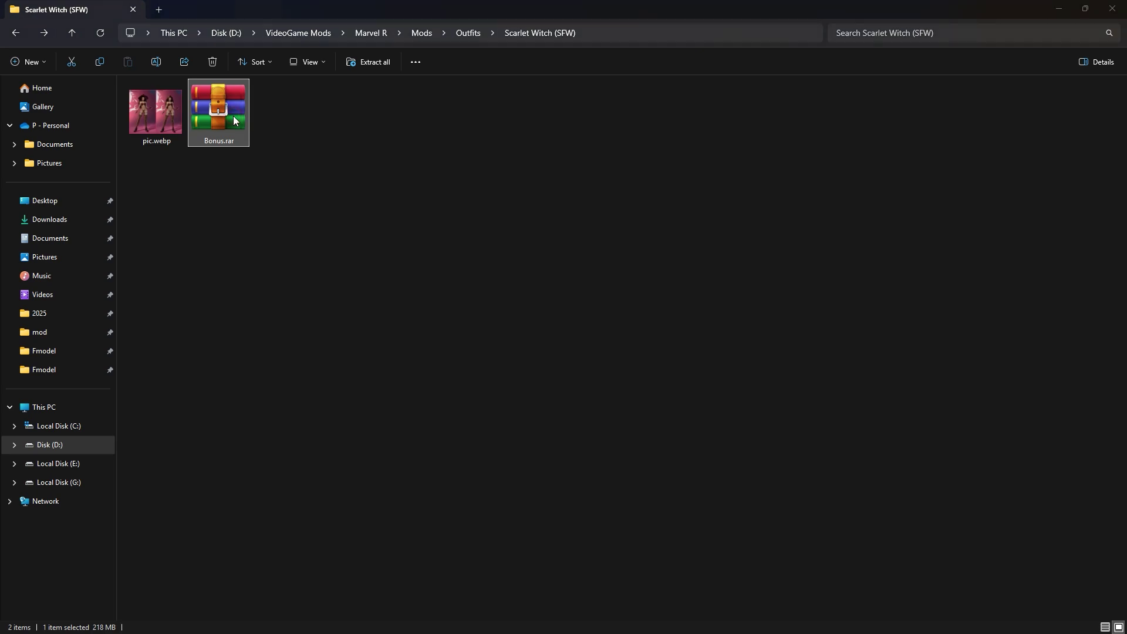
Step: Open Bonus.rar and choose the black hair skin variant, zScarletDefaultSkinBlackHair_P.pak
{"action": "double_click", "coordinate": [233, 116]}
{"action": "left_click", "coordinate": [401, 227]}
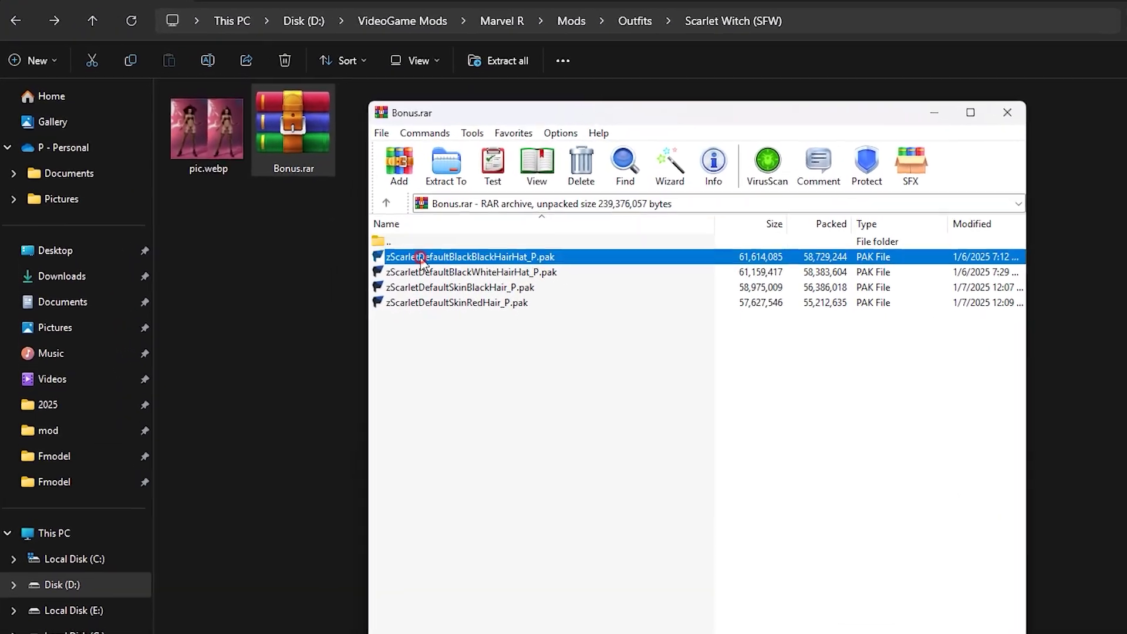
{"action": "left_click", "coordinate": [400, 241]}
{"action": "left_click", "coordinate": [491, 298]}
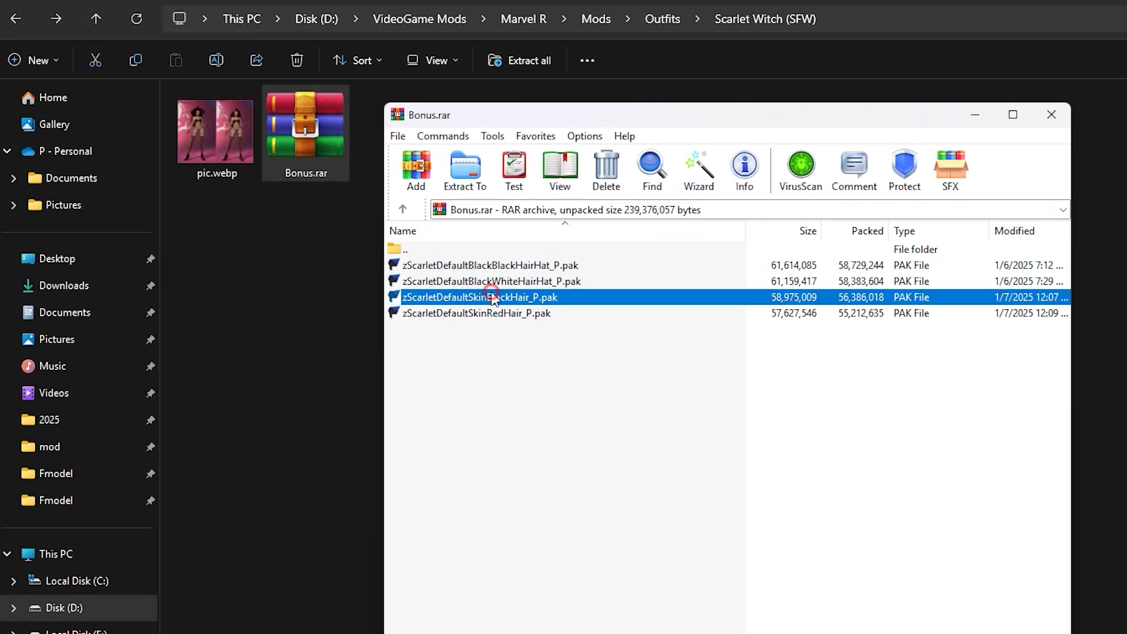
{"action": "left_click", "coordinate": [522, 317]}
{"action": "left_click", "coordinate": [516, 296]}
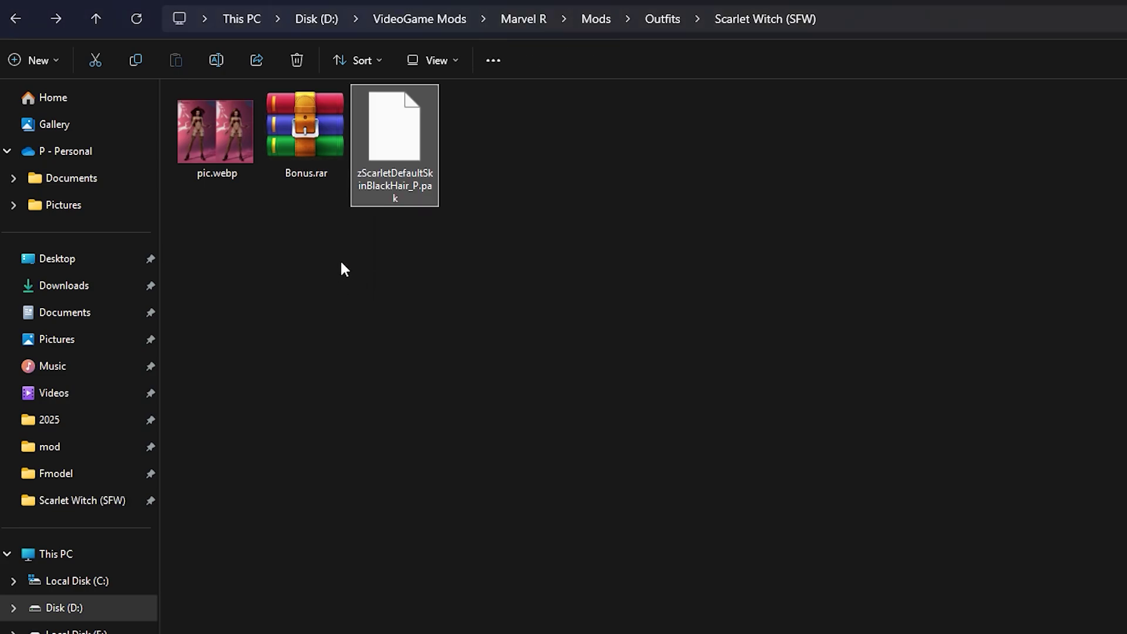
Step: Inspect the extracted pak's file name, leaving it unchanged
{"action": "left_click", "coordinate": [428, 192]}
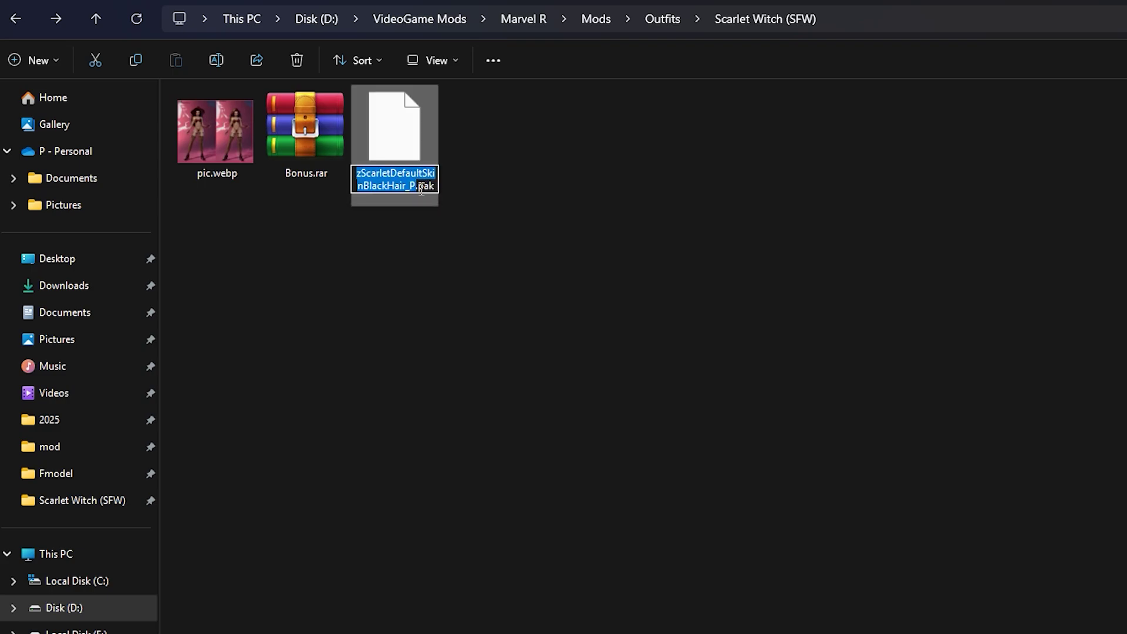
{"action": "left_click", "coordinate": [421, 186]}
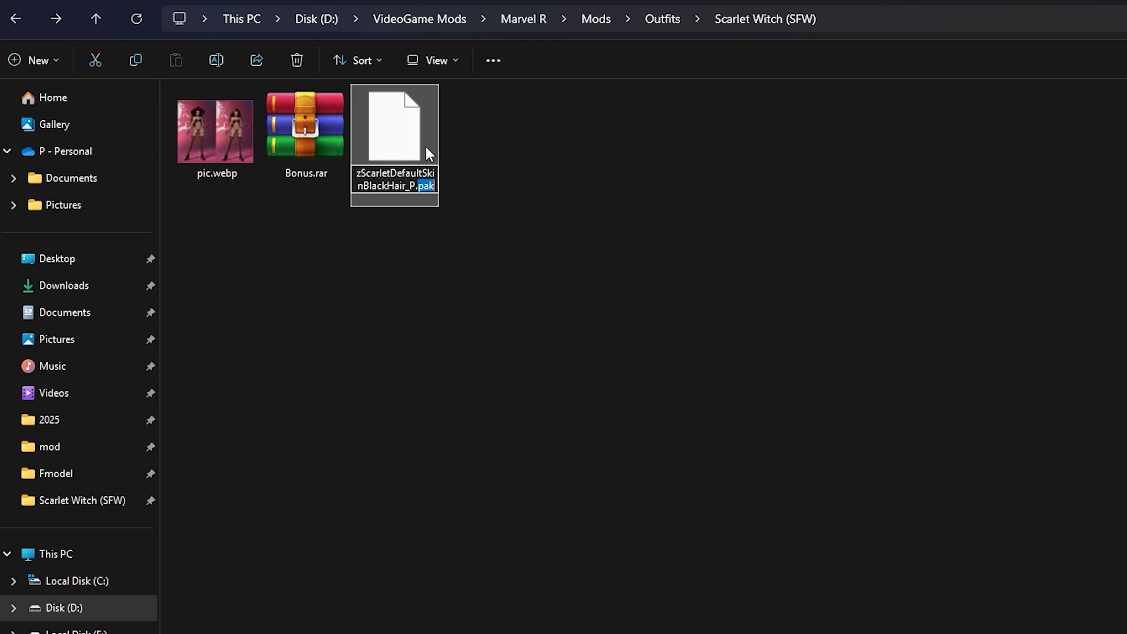
{"action": "left_click", "coordinate": [417, 219]}
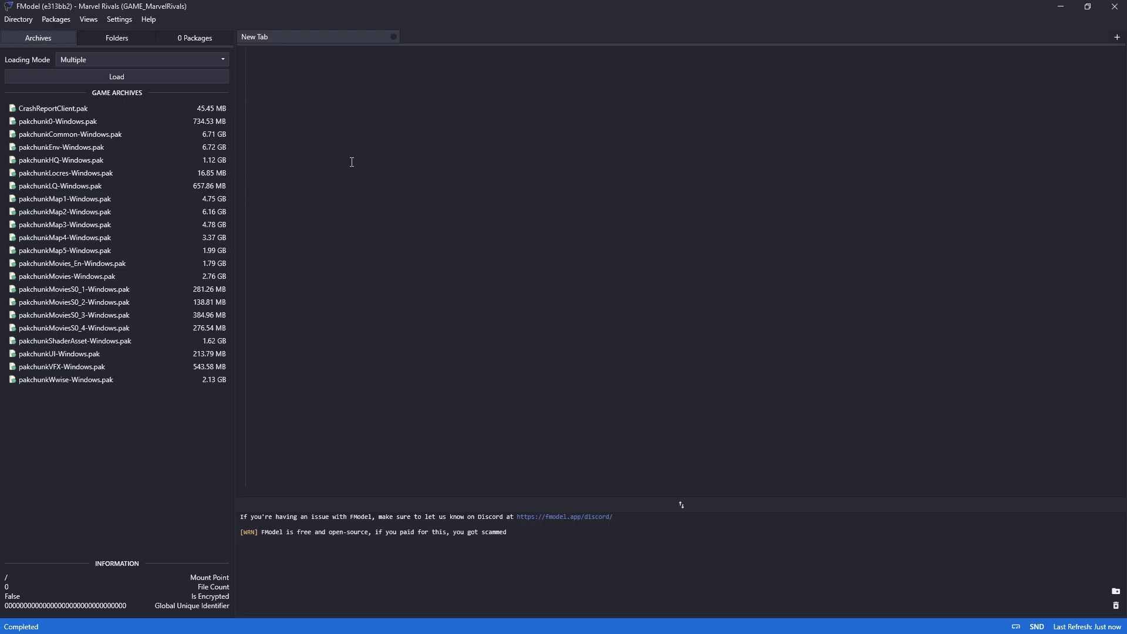
Step: Set FModel's game directory to the pasted Scarlet Witch (SFW) path with GAME_MarvelRivals version
{"action": "left_click", "coordinate": [20, 20]}
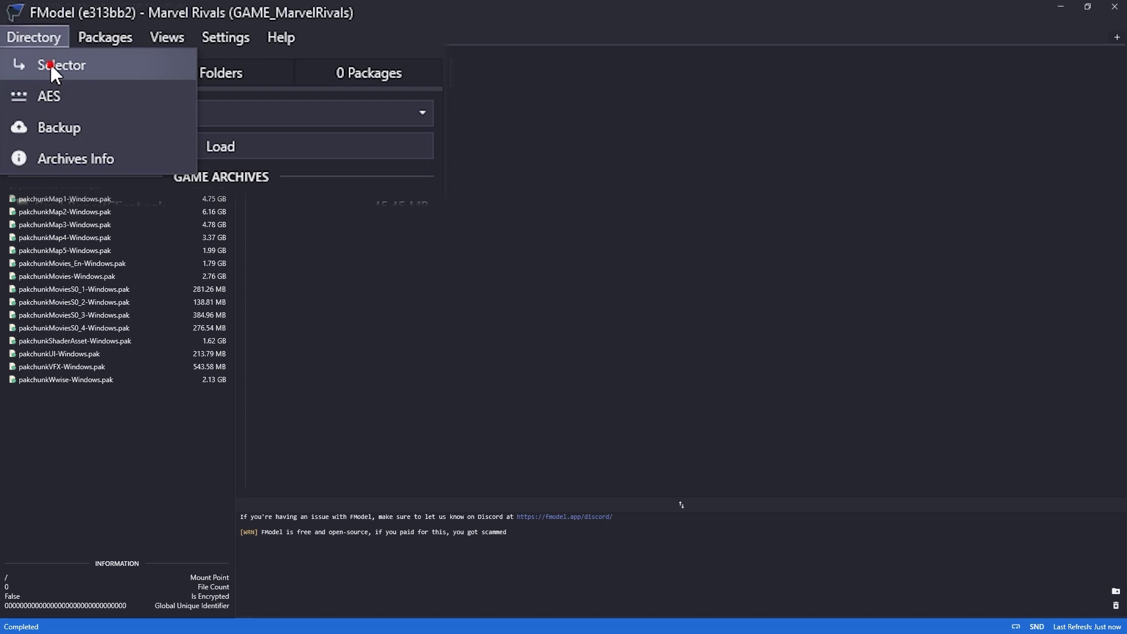
{"action": "left_click", "coordinate": [50, 64]}
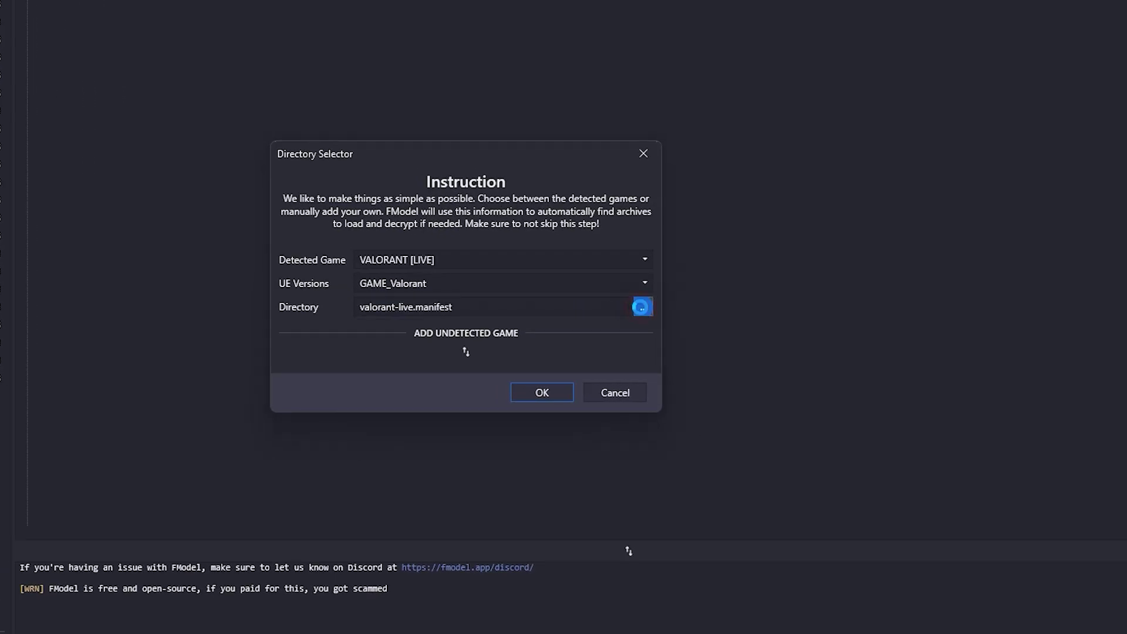
{"action": "left_click", "coordinate": [641, 308]}
{"action": "left_click", "coordinate": [773, 187]}
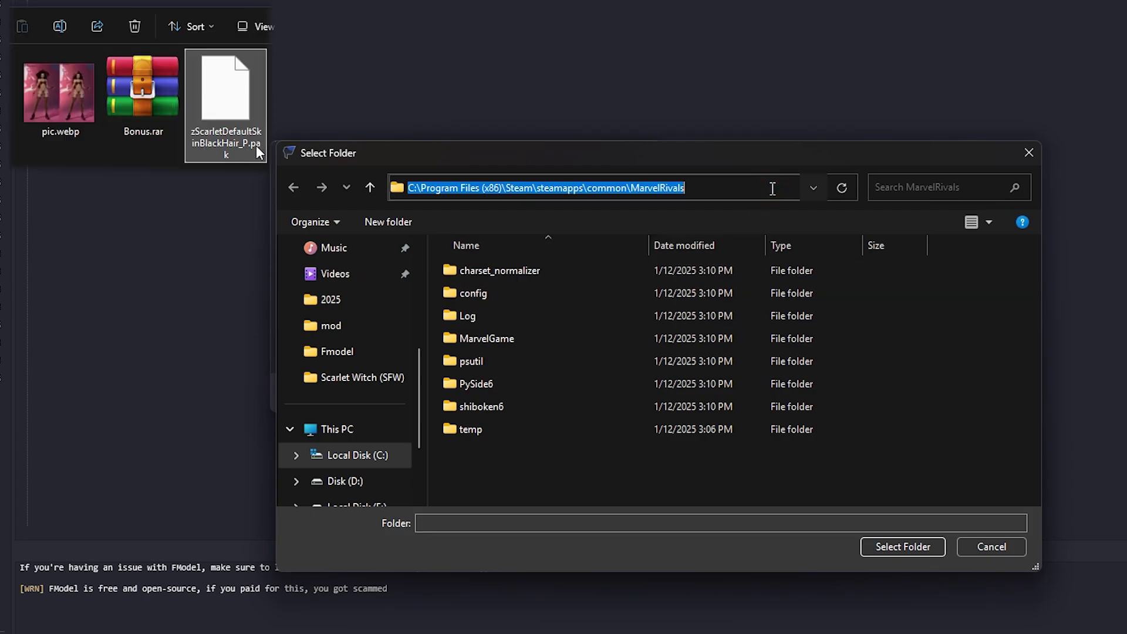
{"action": "type", "text": "D:\\VideoGame Mods\\Marvel R\\Mods\\Outfits\\Scarlet Witch (SFW)"}
{"action": "key", "text": "Return"}
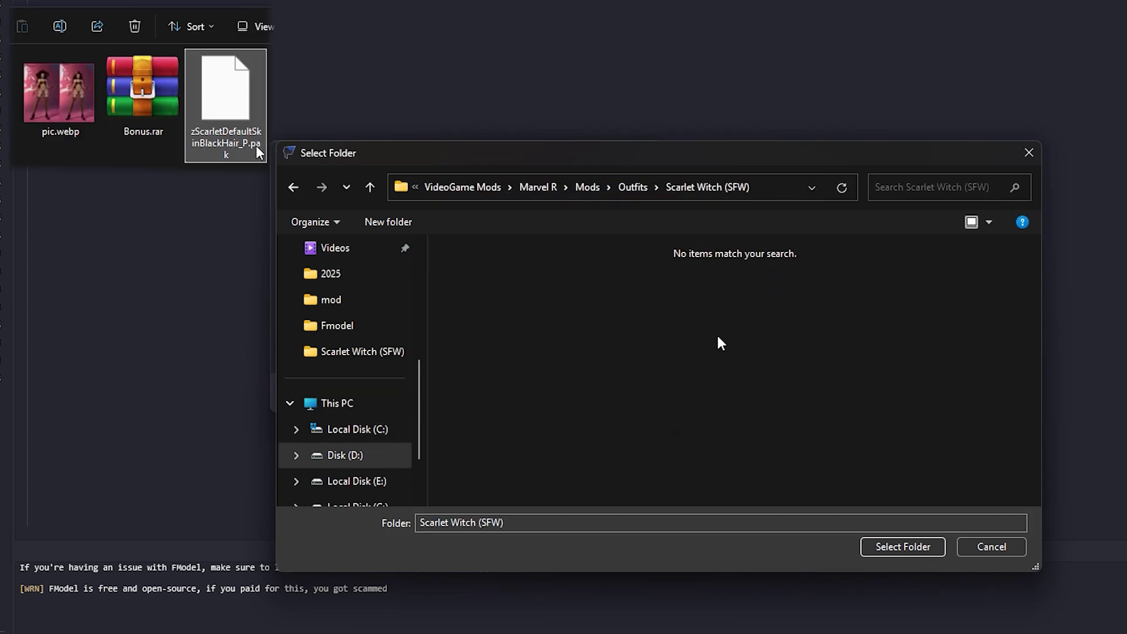
{"action": "left_click", "coordinate": [902, 546]}
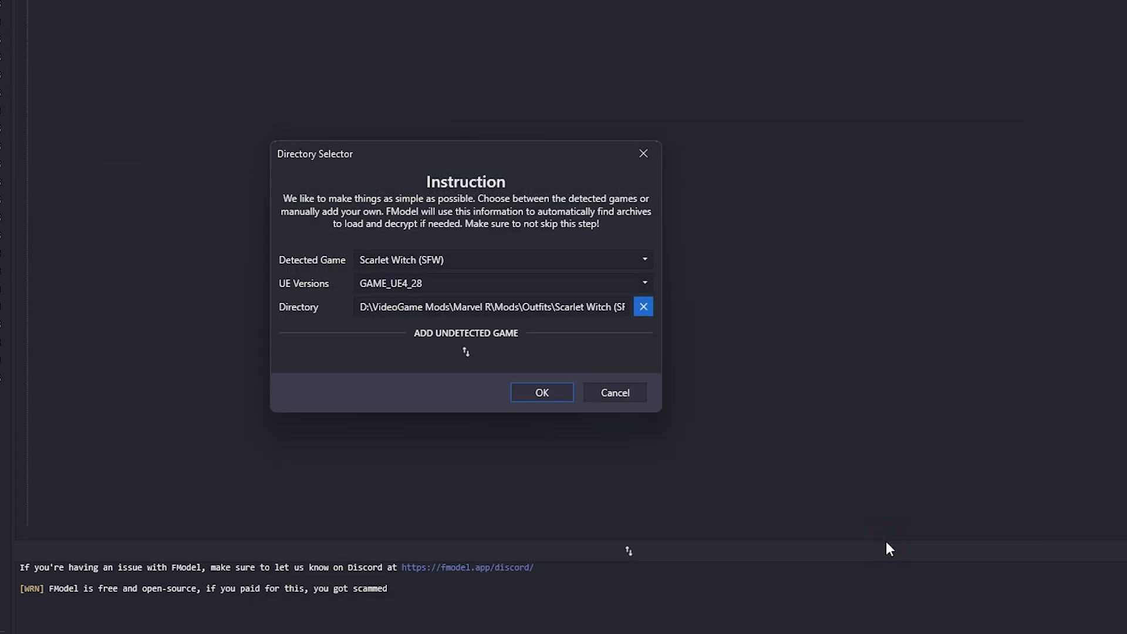
{"action": "left_click", "coordinate": [646, 281]}
{"action": "scroll", "coordinate": [505, 344], "scroll_direction": "up", "scroll_amount": 5}
{"action": "scroll", "coordinate": [505, 344], "scroll_direction": "up", "scroll_amount": 3}
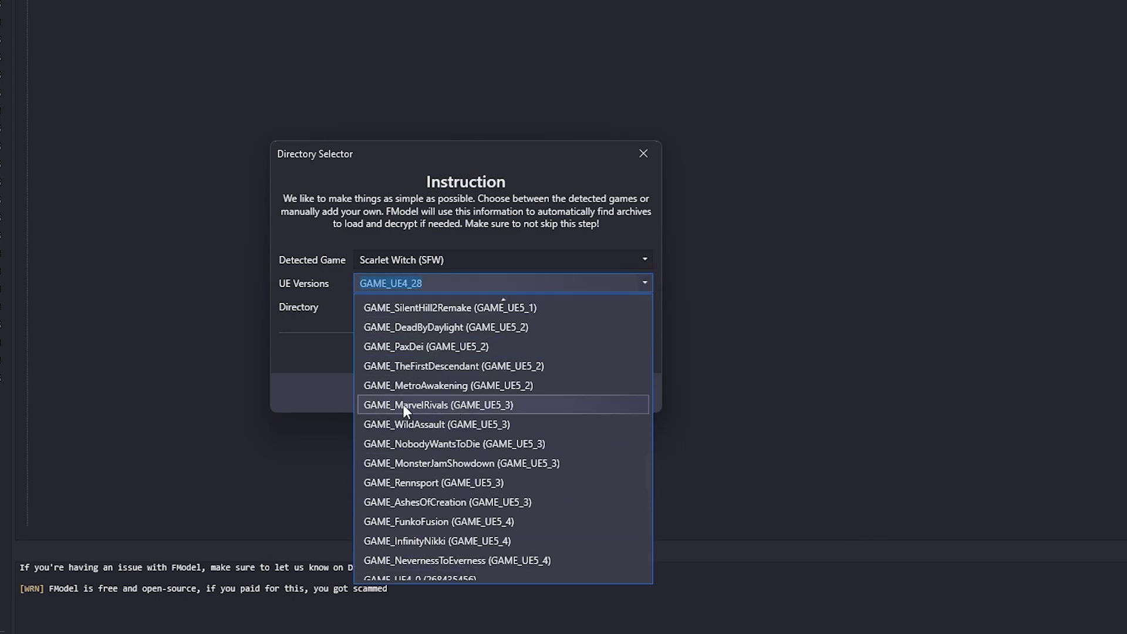
{"action": "left_click", "coordinate": [417, 403]}
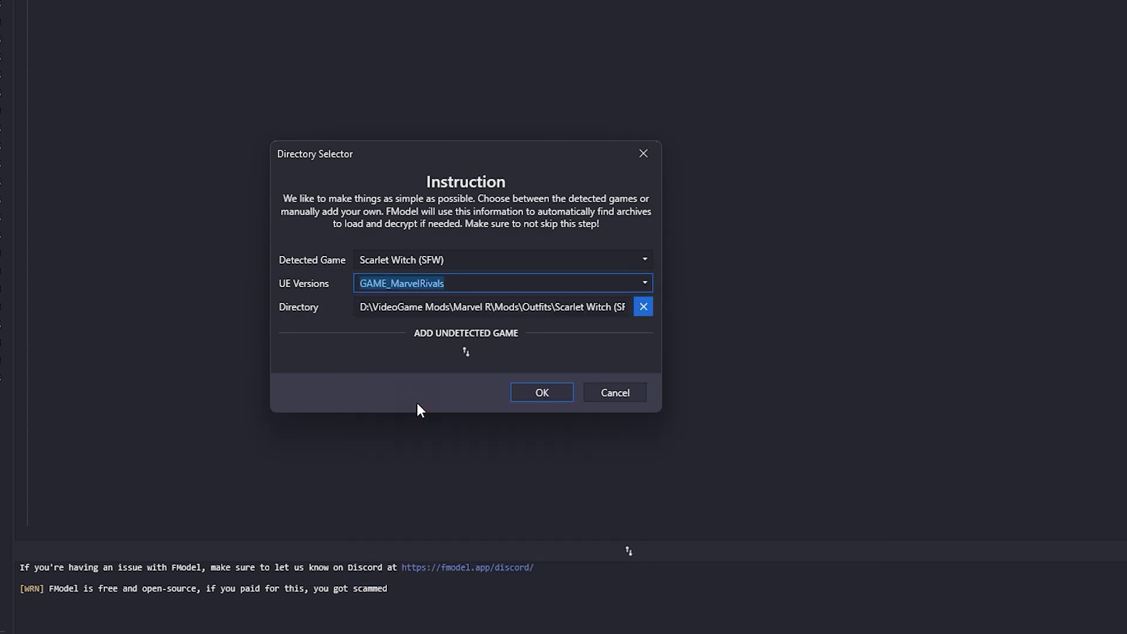
{"action": "left_click", "coordinate": [541, 392]}
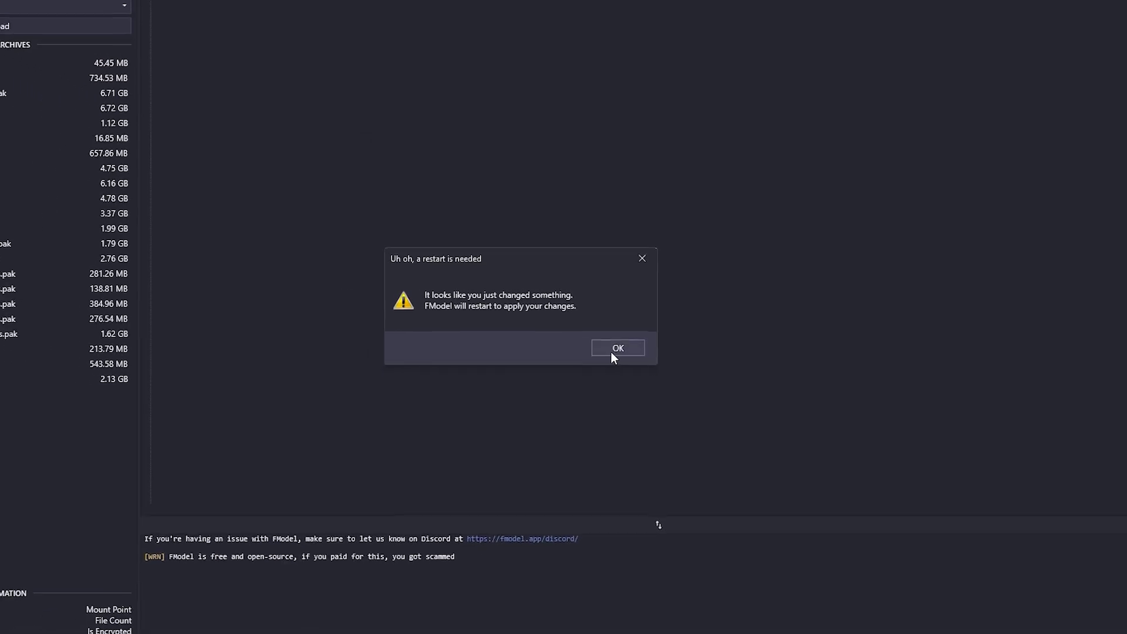
Step: Restart FModel, load zScarletDefaultSkinBlackHair_P.pak in a maximized window, and browse its Marvel tree
{"action": "left_click", "coordinate": [617, 347]}
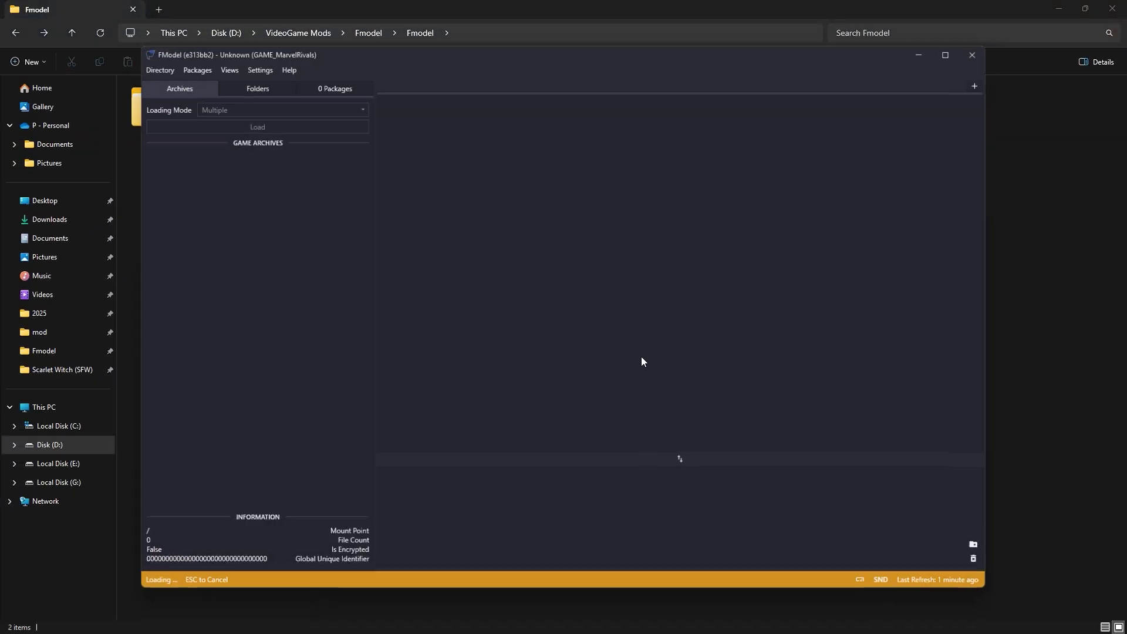
{"action": "left_click", "coordinate": [314, 159]}
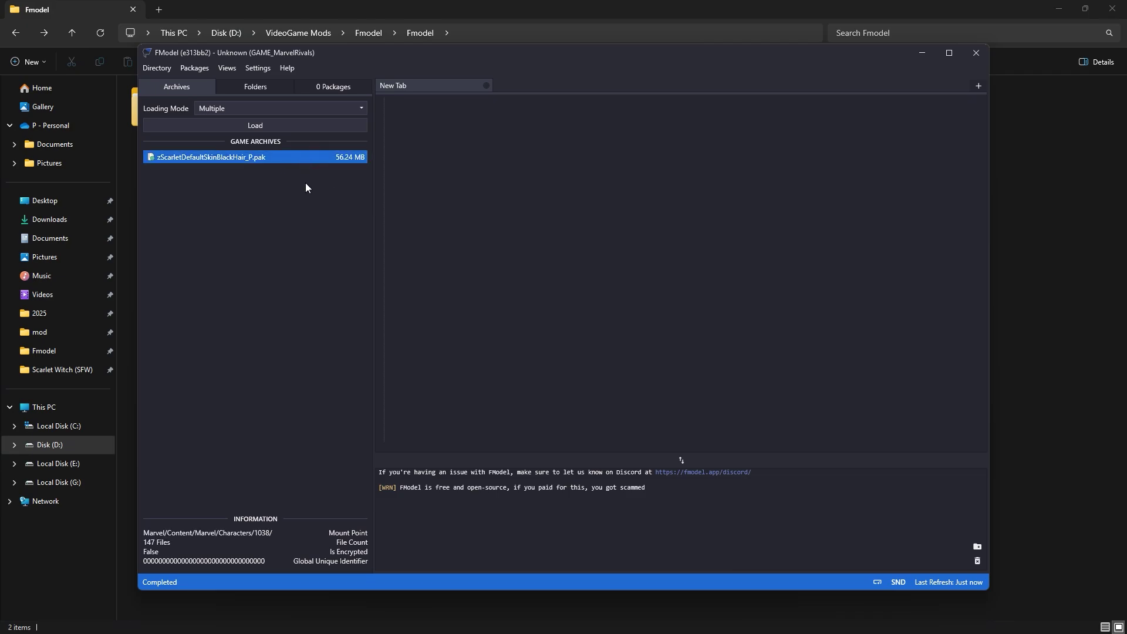
{"action": "key", "text": "super+Up"}
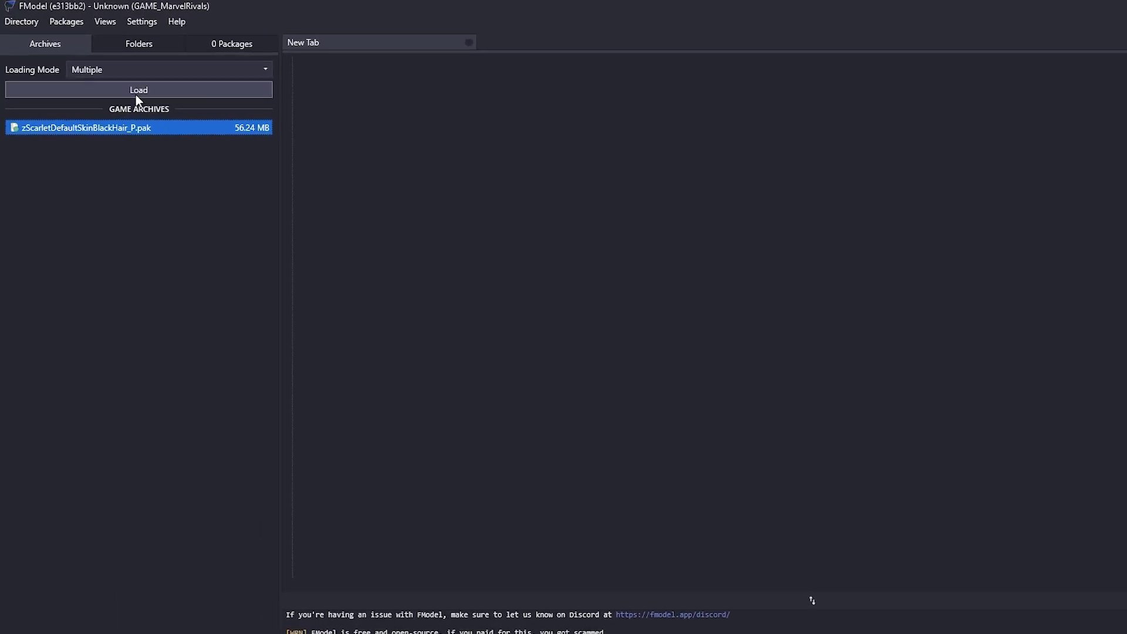
{"action": "left_click", "coordinate": [116, 76]}
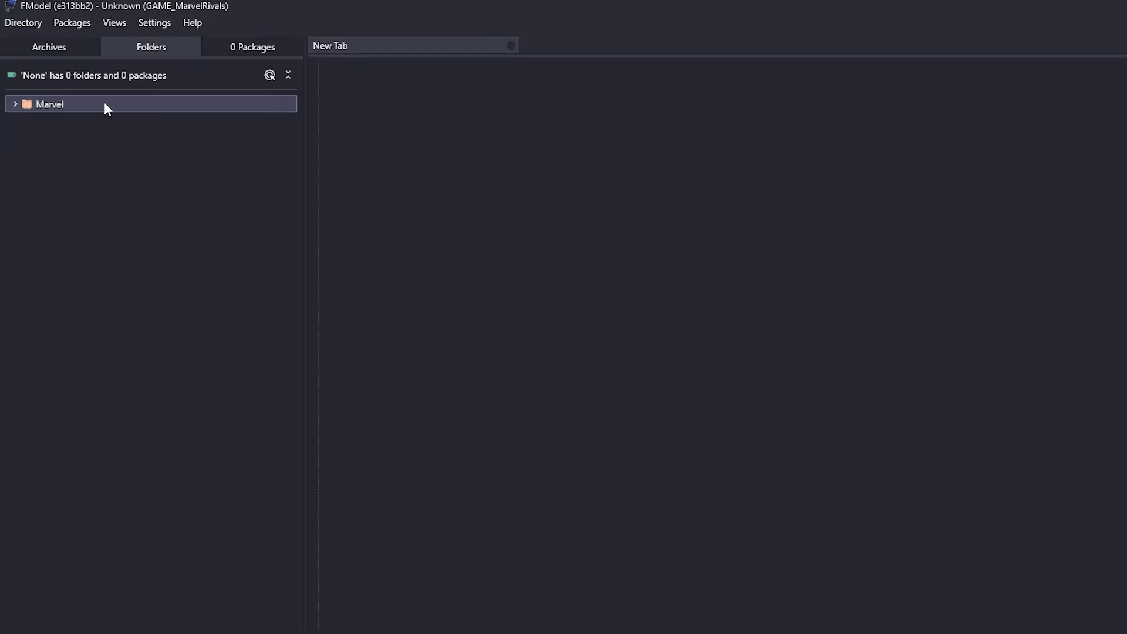
{"action": "left_click", "coordinate": [15, 104]}
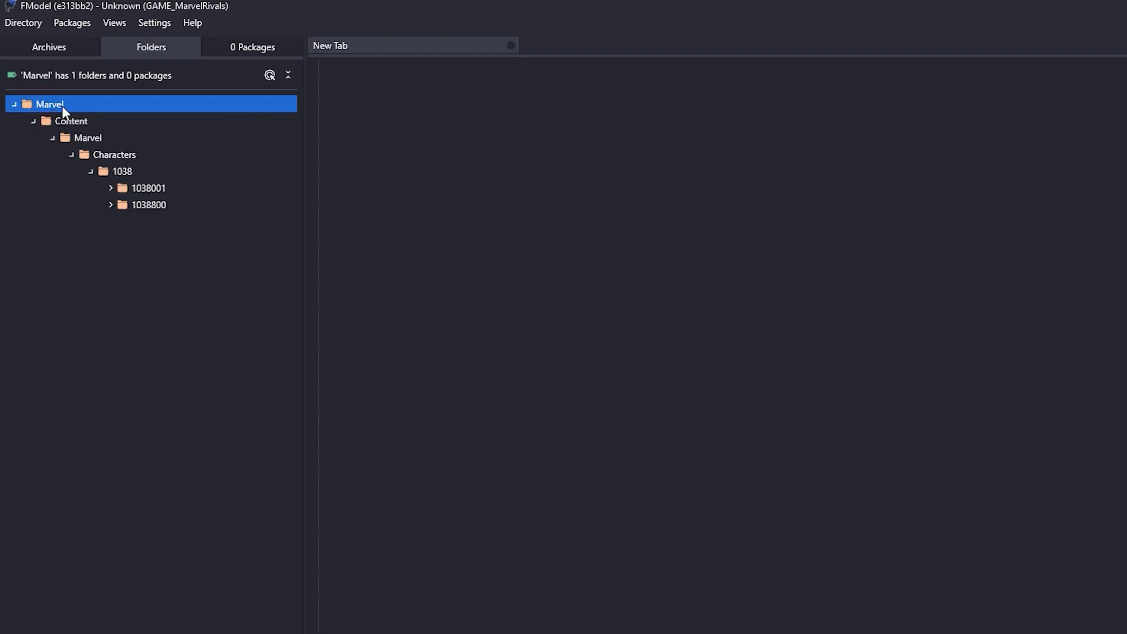
{"action": "left_click", "coordinate": [18, 104]}
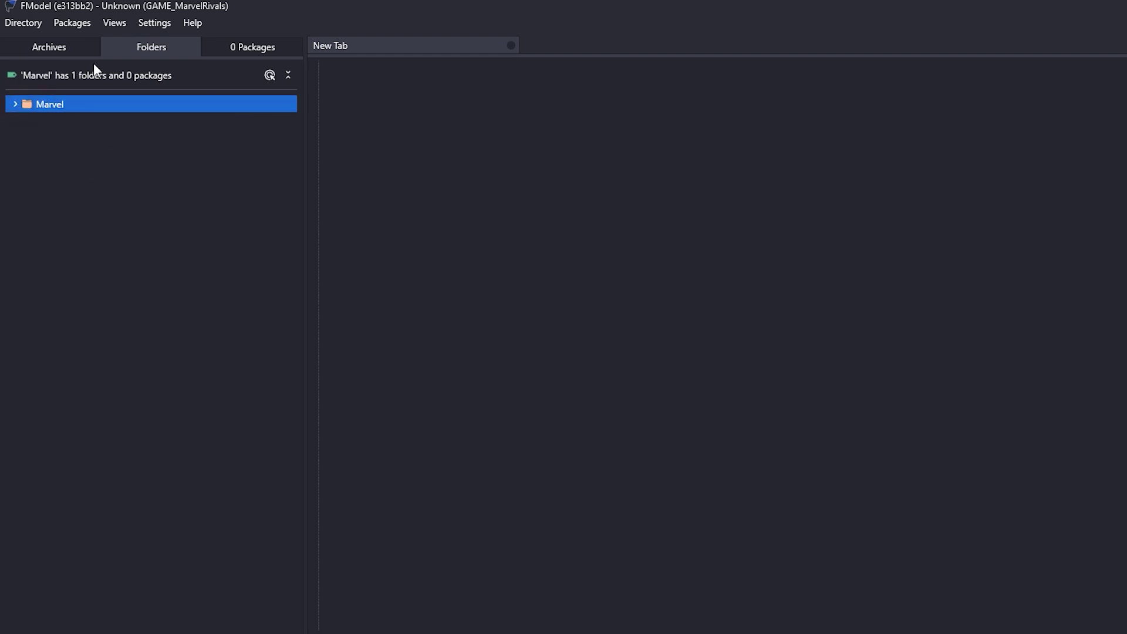
{"action": "left_click", "coordinate": [144, 24]}
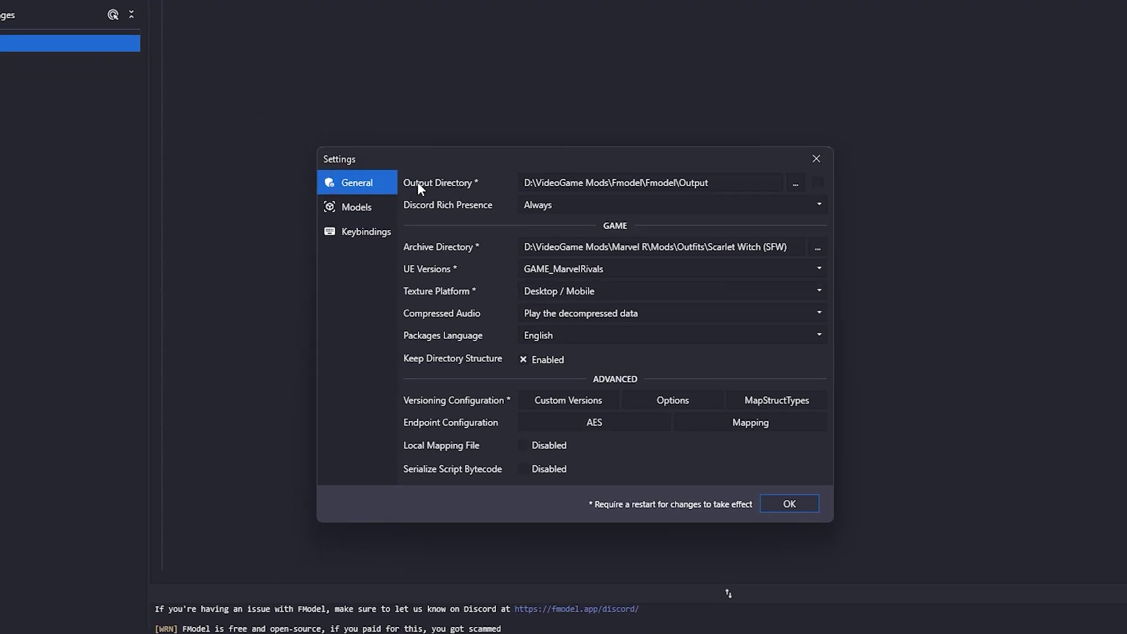
Step: Set the output directory to Documents\!MRmods and accept the FModel restart
{"action": "left_click", "coordinate": [796, 182]}
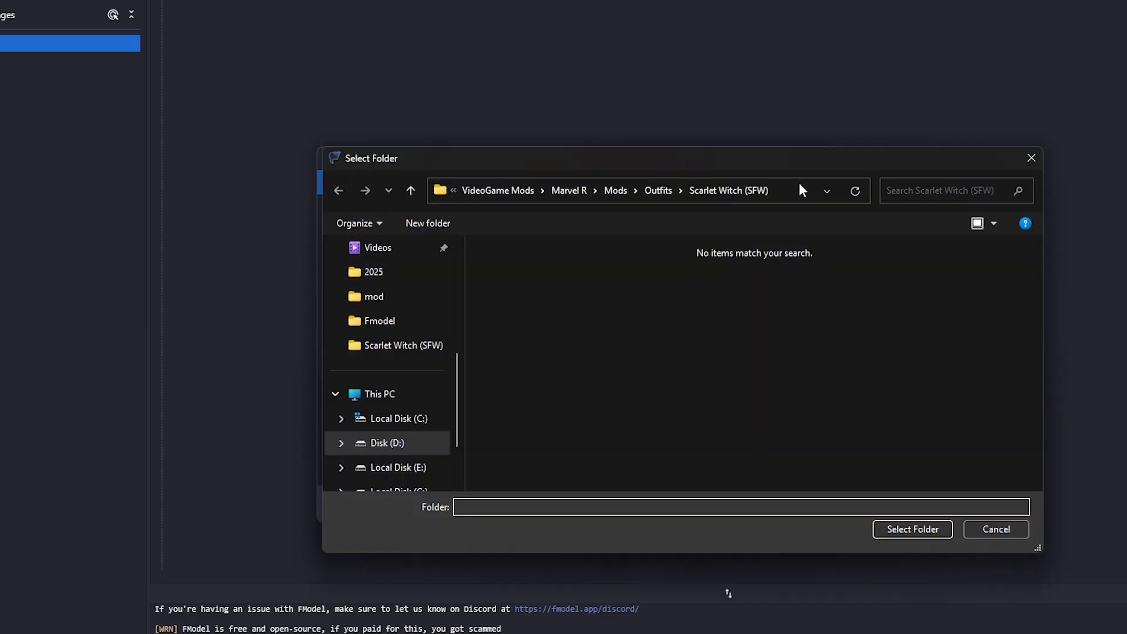
{"action": "scroll", "coordinate": [449, 296], "scroll_direction": "up", "scroll_amount": 3}
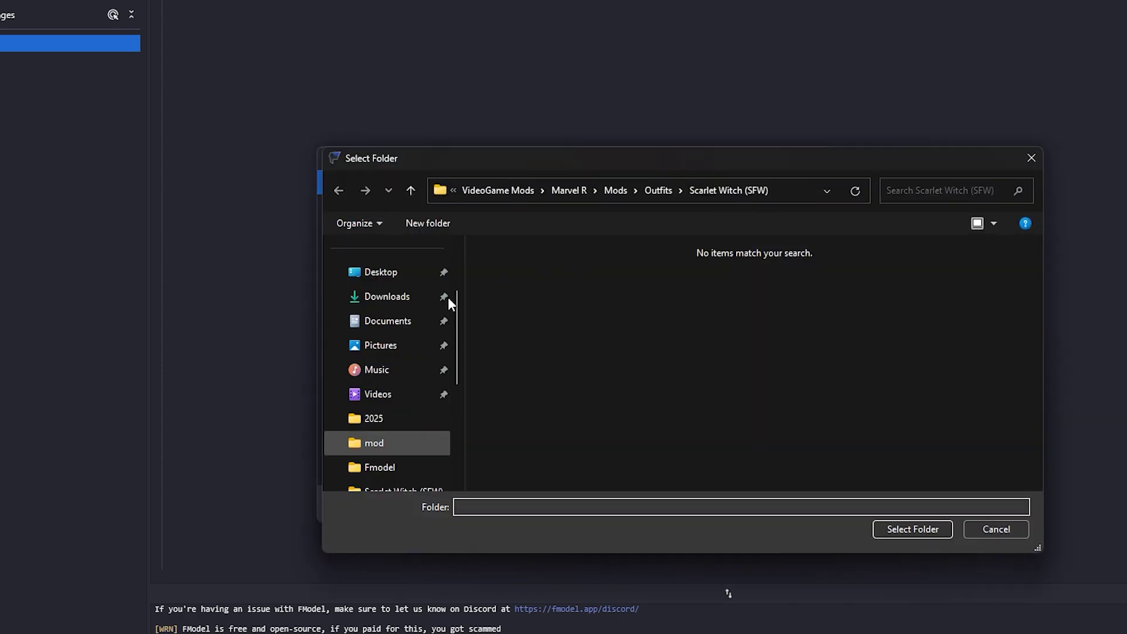
{"action": "left_click", "coordinate": [395, 325]}
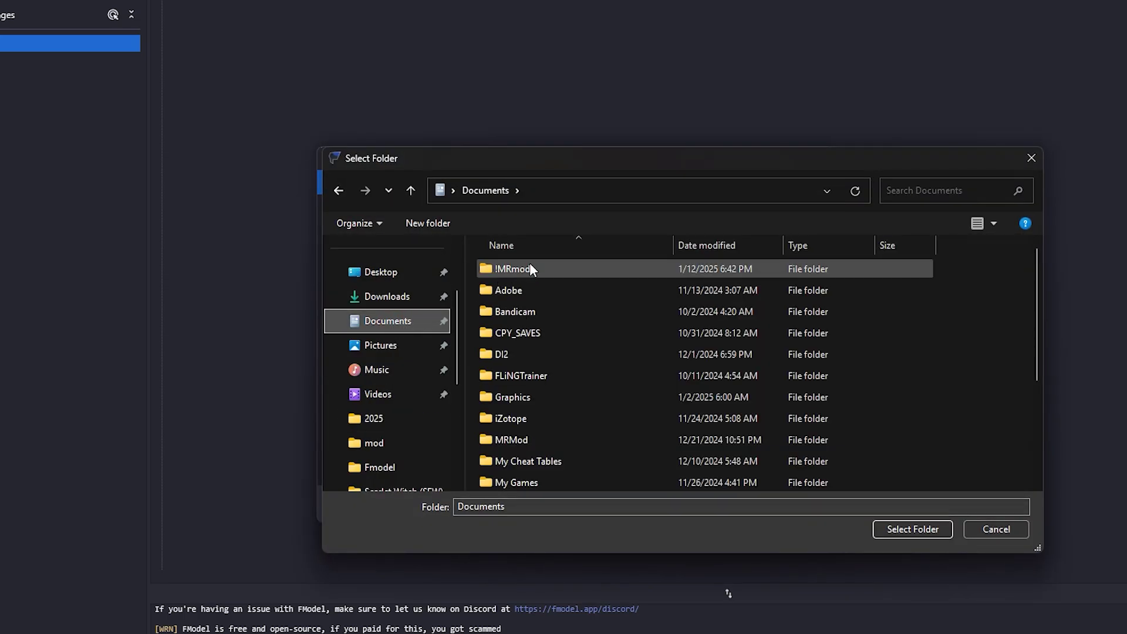
{"action": "left_click", "coordinate": [529, 269]}
{"action": "double_click", "coordinate": [531, 269]}
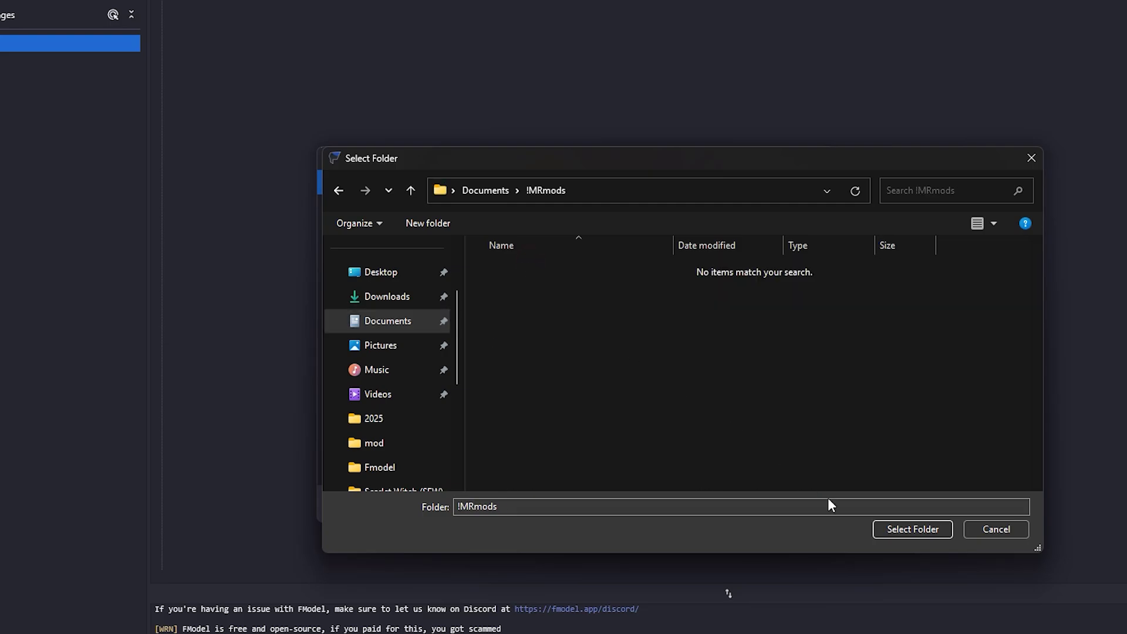
{"action": "left_click", "coordinate": [912, 530]}
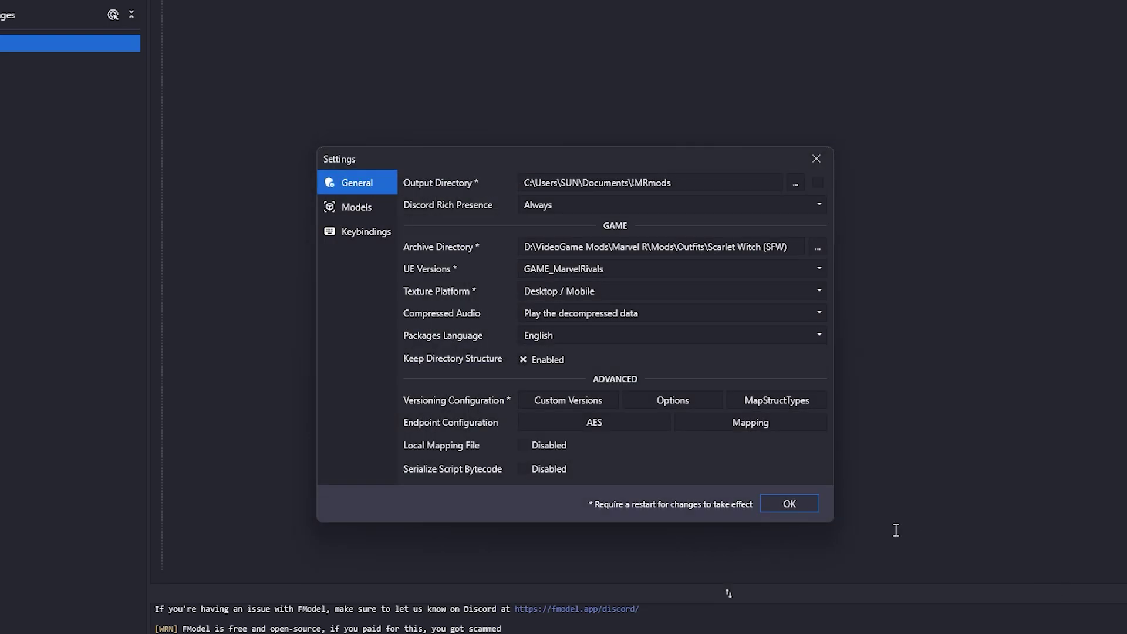
{"action": "left_click", "coordinate": [791, 504]}
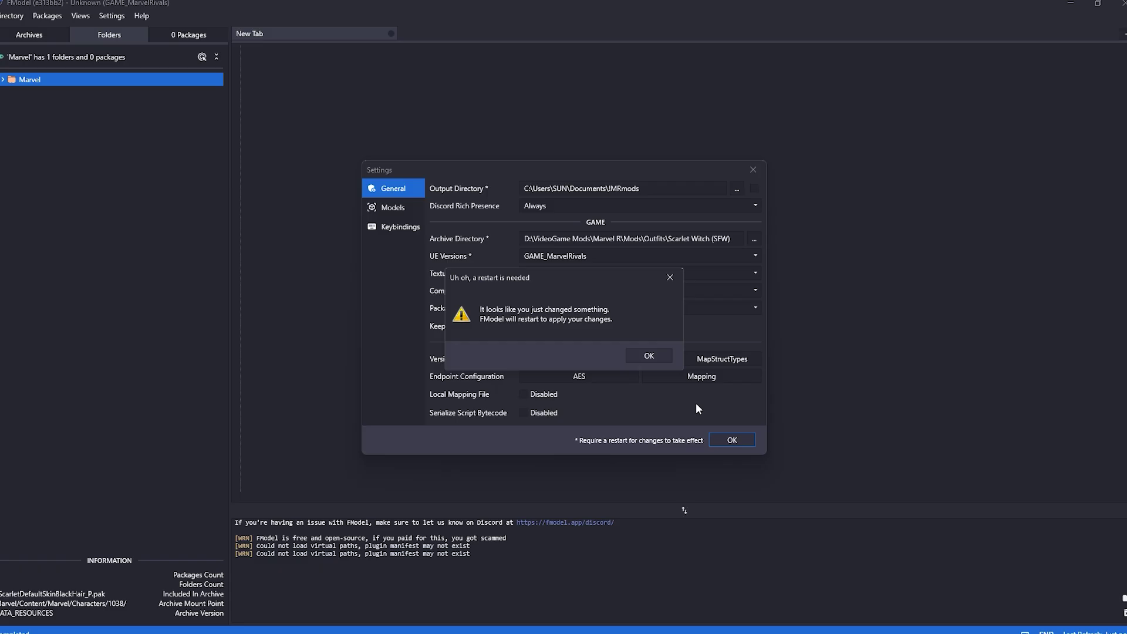
{"action": "left_click", "coordinate": [649, 356]}
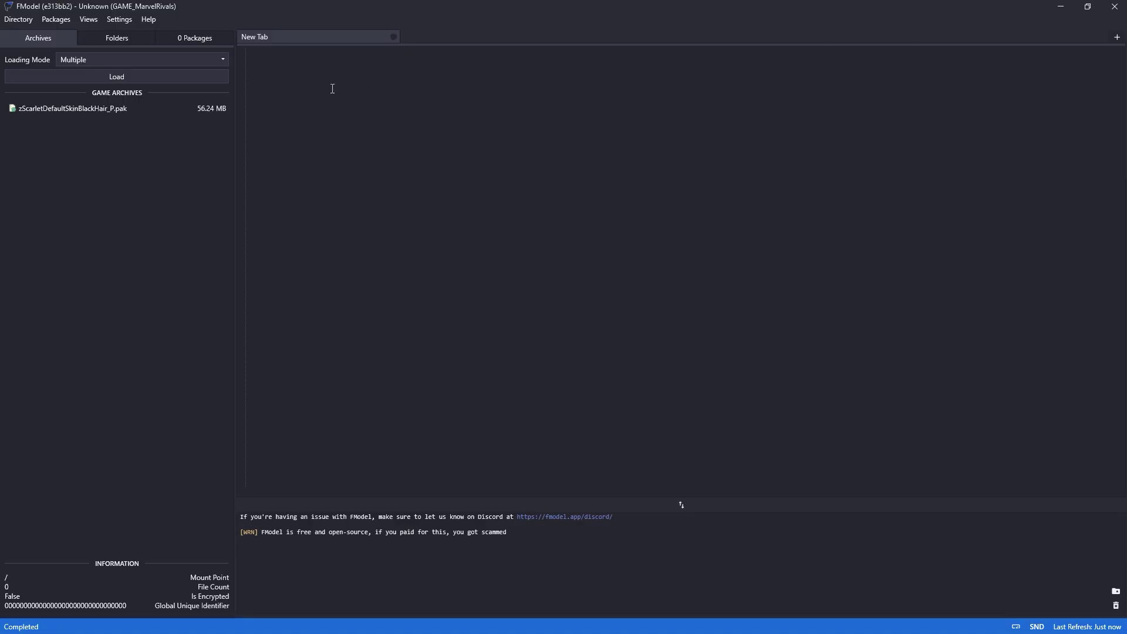
Step: Load the pak, export the Marvel folder's raw .uasset data, and open the output location
{"action": "left_click", "coordinate": [81, 108]}
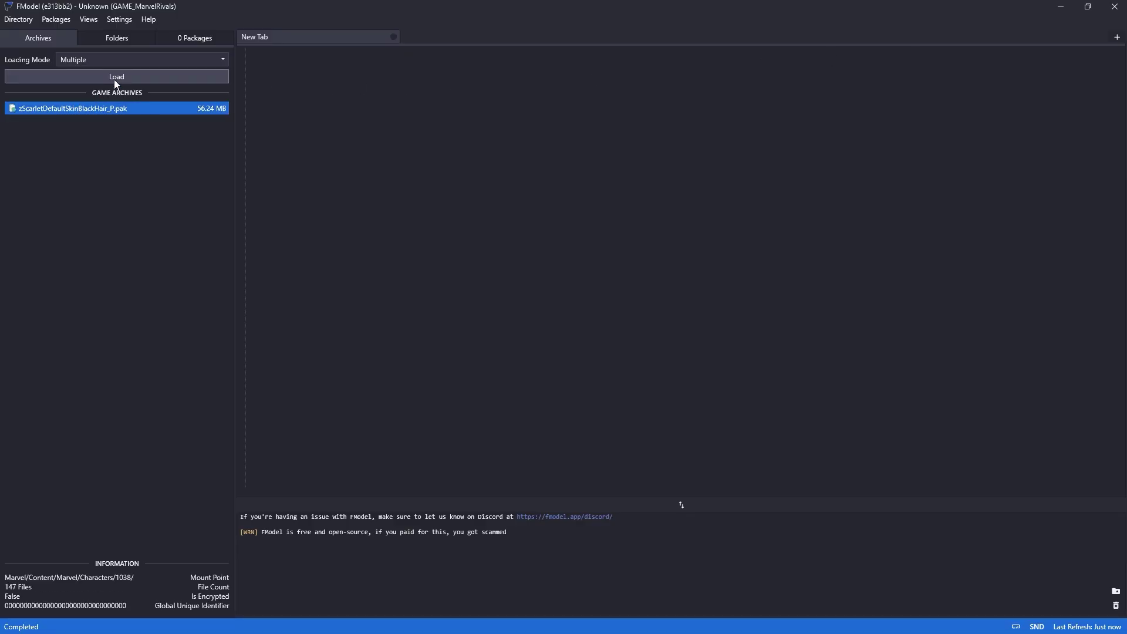
{"action": "left_click", "coordinate": [115, 81]}
{"action": "left_click", "coordinate": [50, 83]}
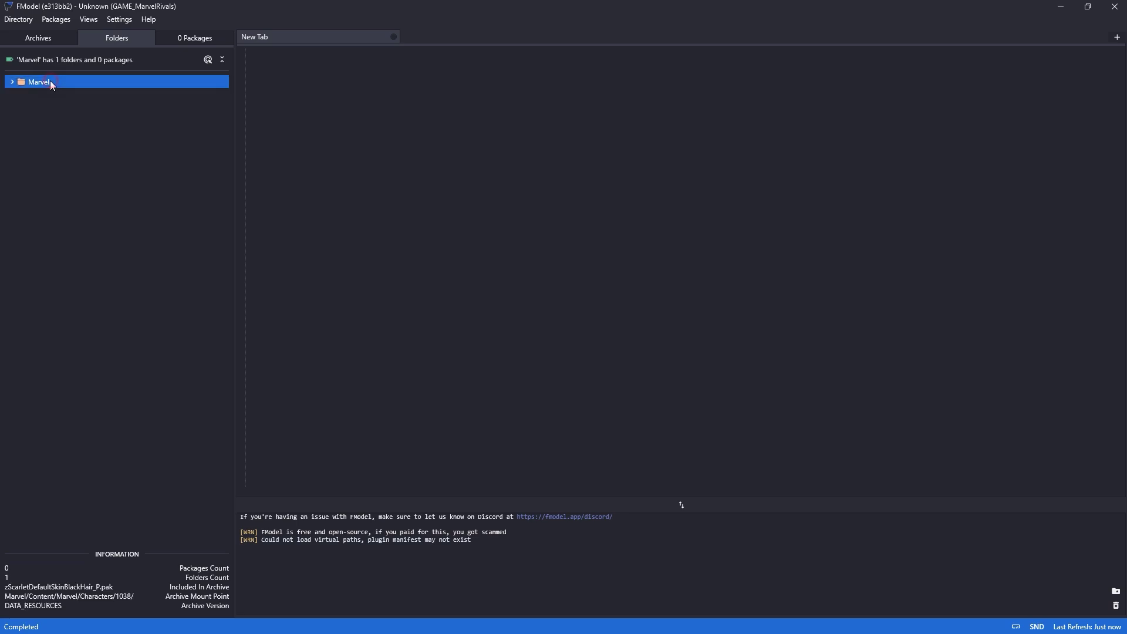
{"action": "right_click", "coordinate": [59, 85]}
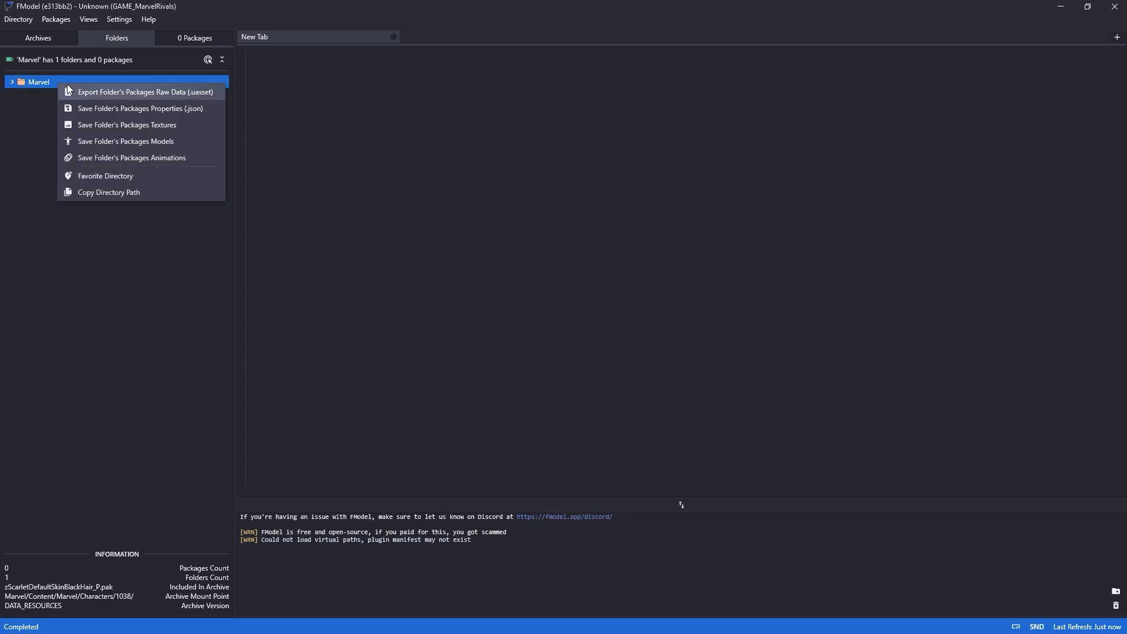
{"action": "left_click", "coordinate": [123, 93]}
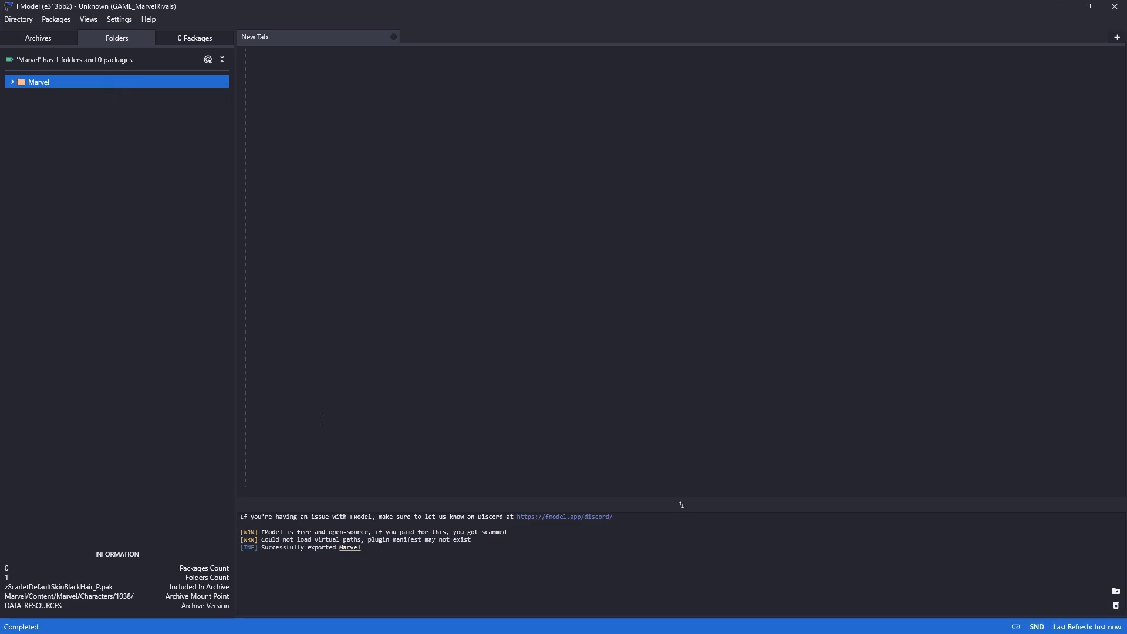
{"action": "left_click", "coordinate": [350, 546]}
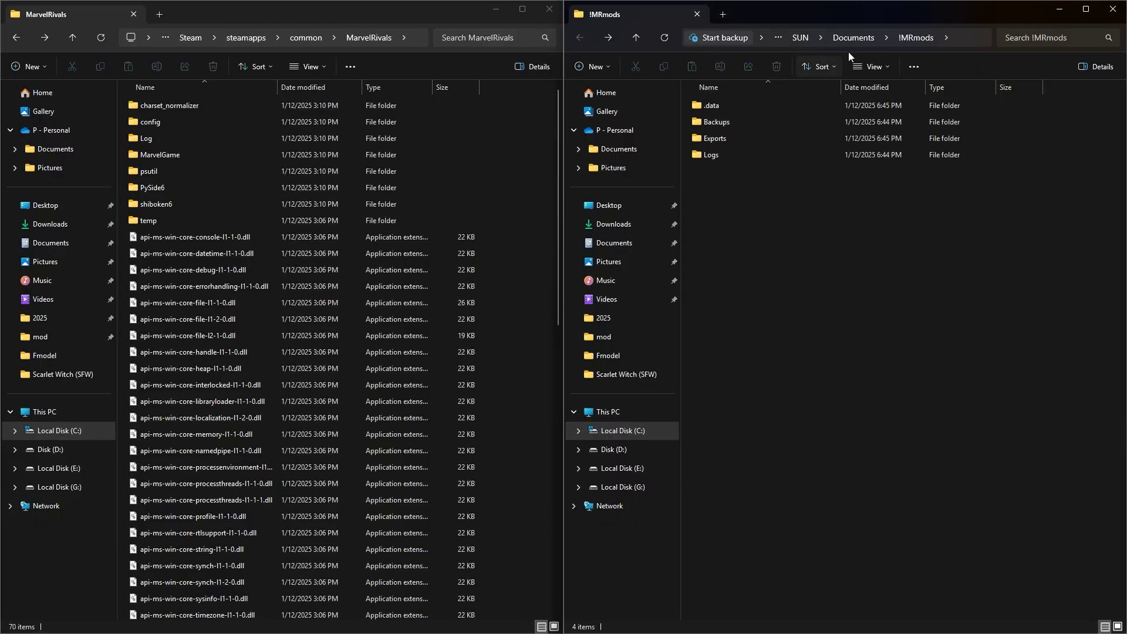
Step: Copy the Marvel folder from Documents\!MRmods\Exports
{"action": "left_click", "coordinate": [854, 37]}
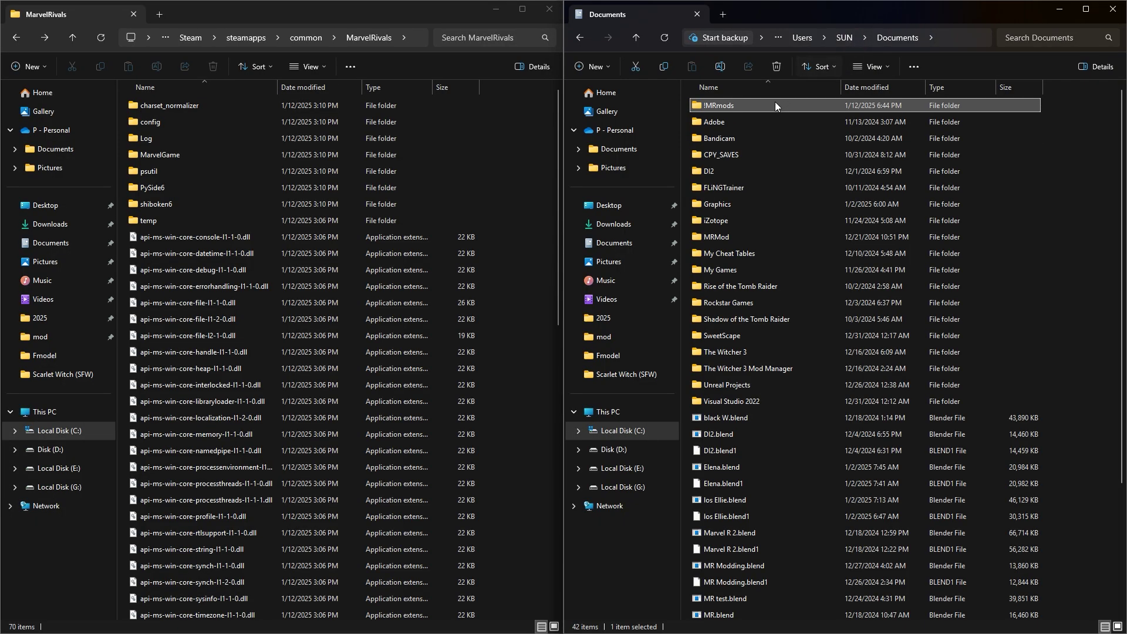
{"action": "double_click", "coordinate": [739, 104]}
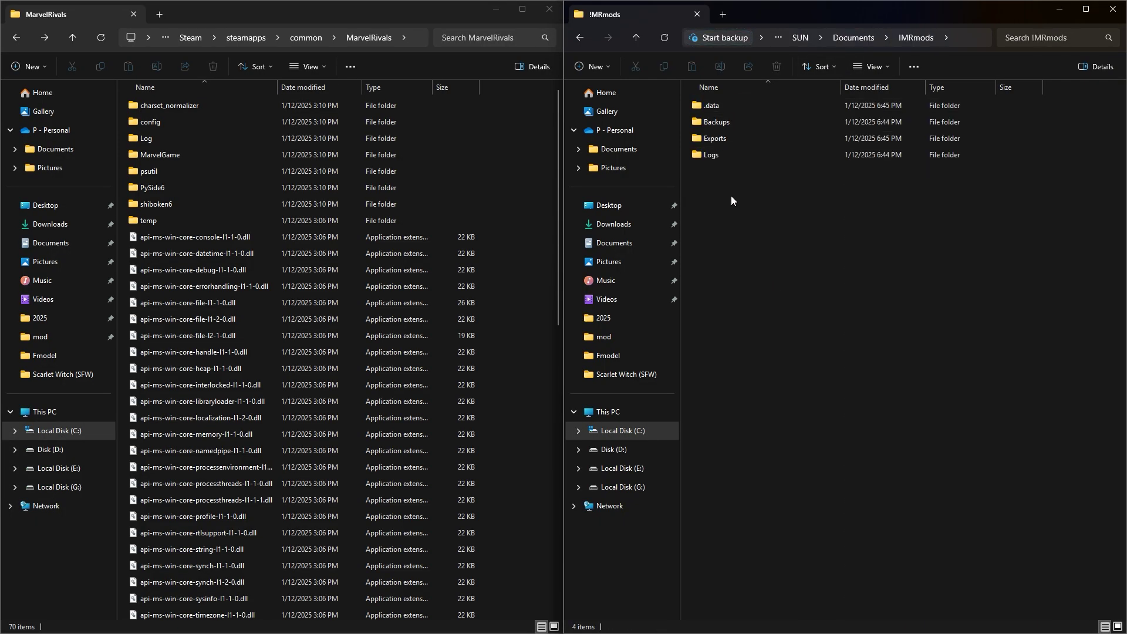
{"action": "left_click_drag", "start_coordinate": [731, 196], "coordinate": [745, 105]}
{"action": "double_click", "coordinate": [743, 138]}
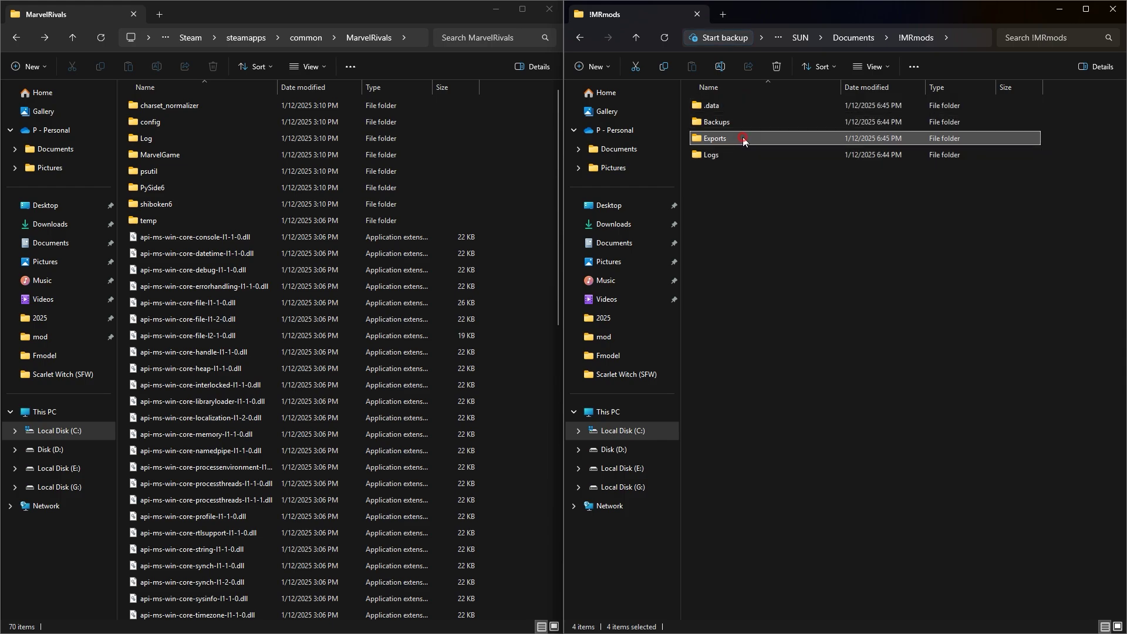
{"action": "left_click", "coordinate": [739, 105]}
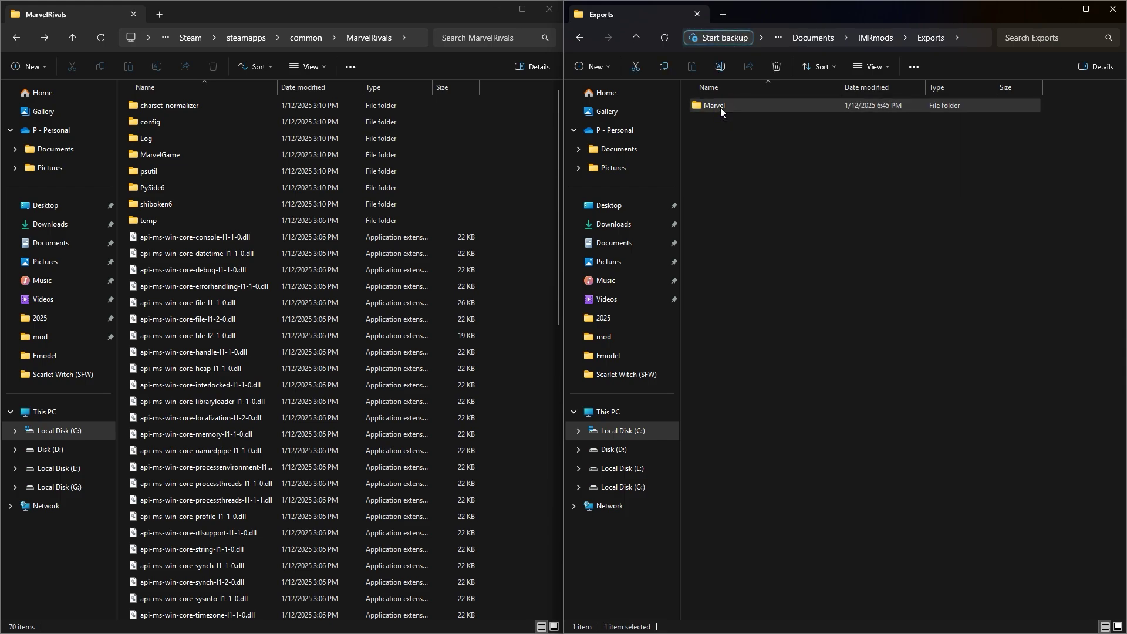
{"action": "right_click", "coordinate": [720, 108]}
{"action": "left_click", "coordinate": [749, 123]}
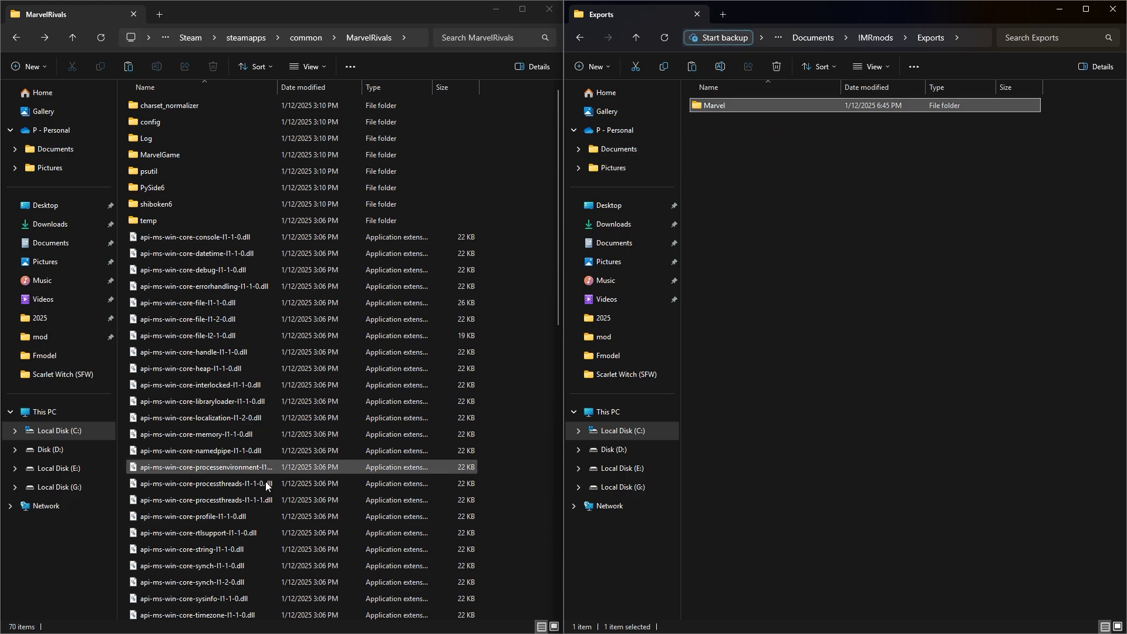
Step: Paste it into MarvelRivals\MarvelGame, replacing the same-named files
{"action": "left_click", "coordinate": [191, 155]}
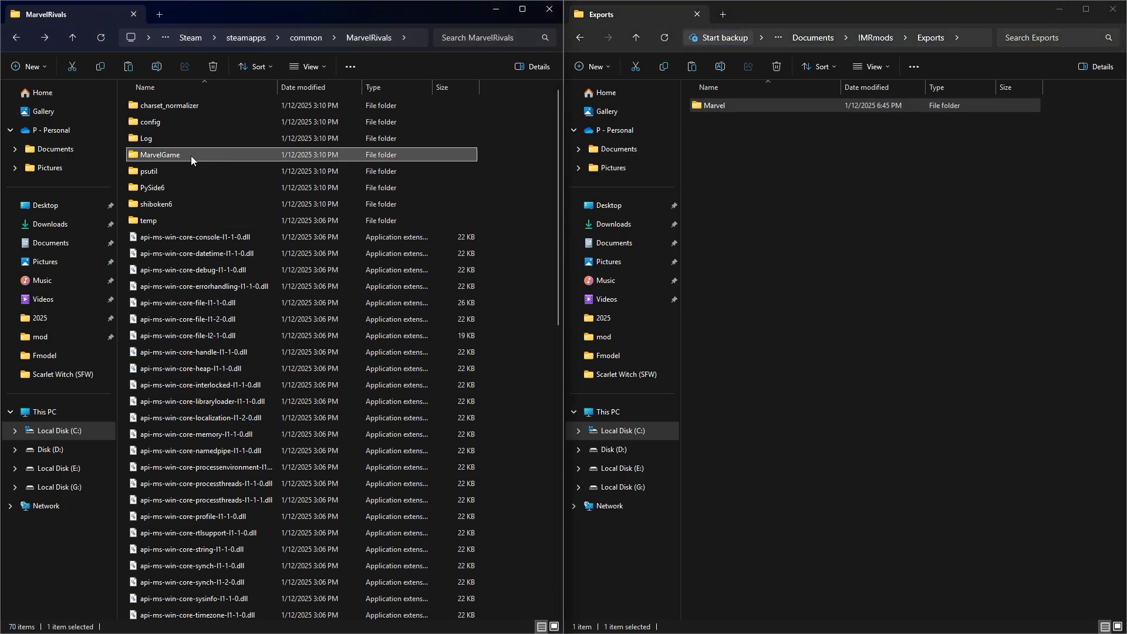
{"action": "double_click", "coordinate": [191, 156]}
{"action": "right_click", "coordinate": [191, 190]}
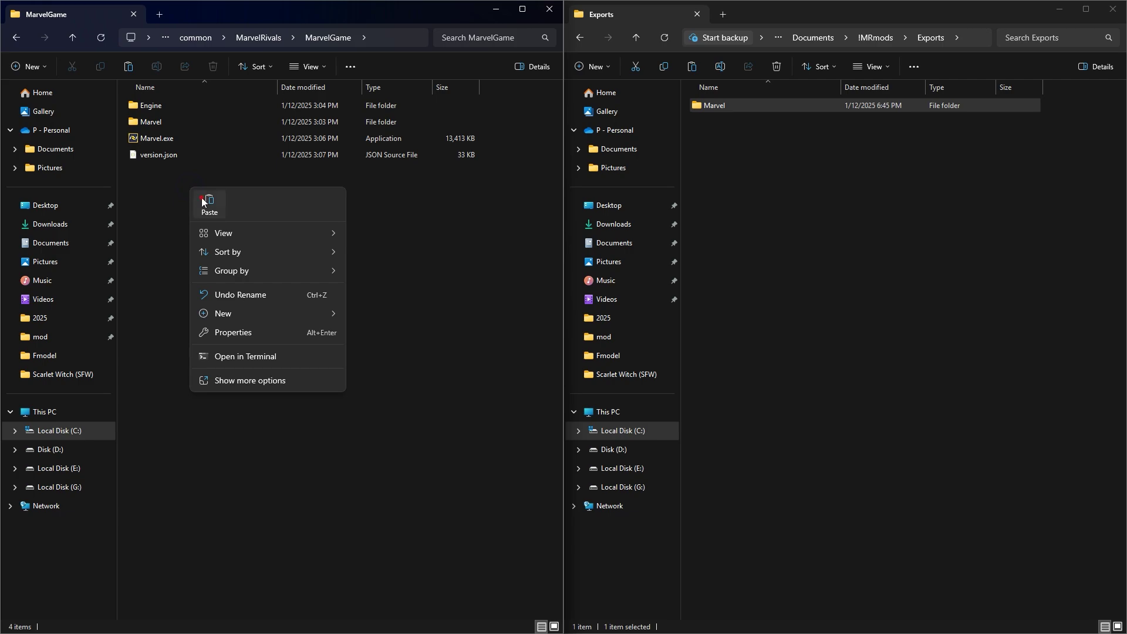
{"action": "left_click", "coordinate": [202, 197]}
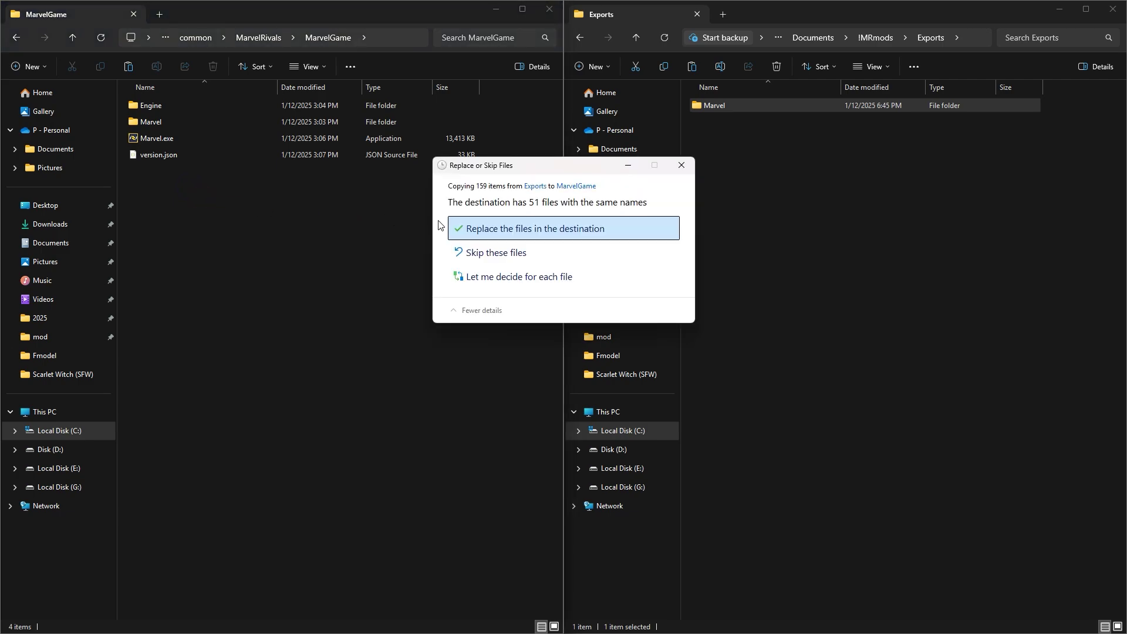
{"action": "left_click", "coordinate": [456, 227]}
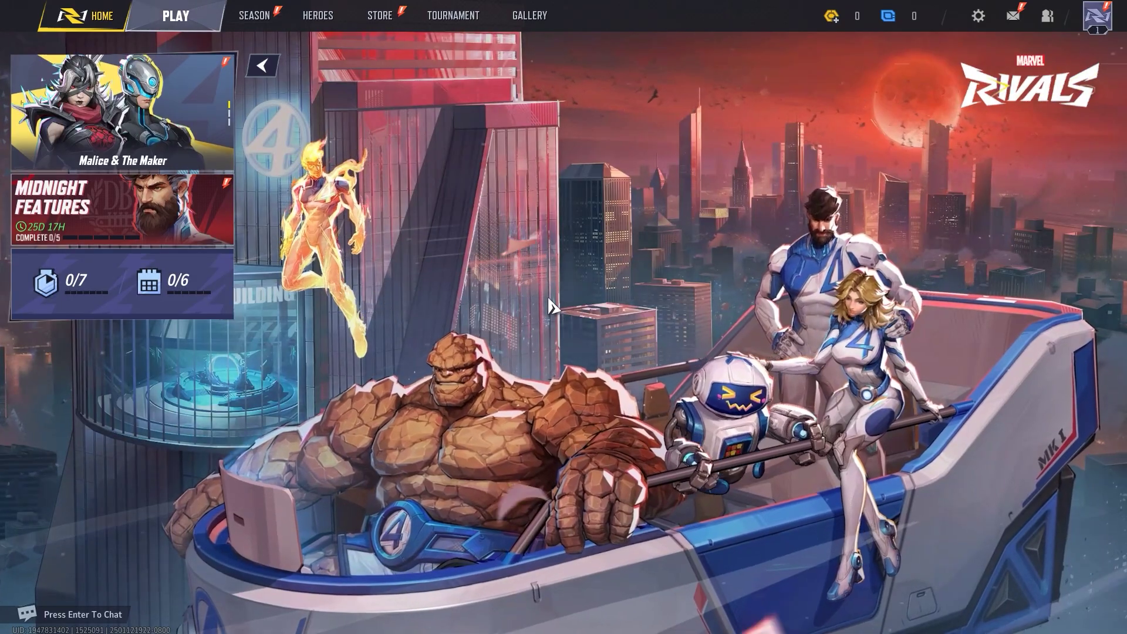
Step: Open the HEROES roster and pick the Scarlet Witch card
{"action": "left_click", "coordinate": [318, 16]}
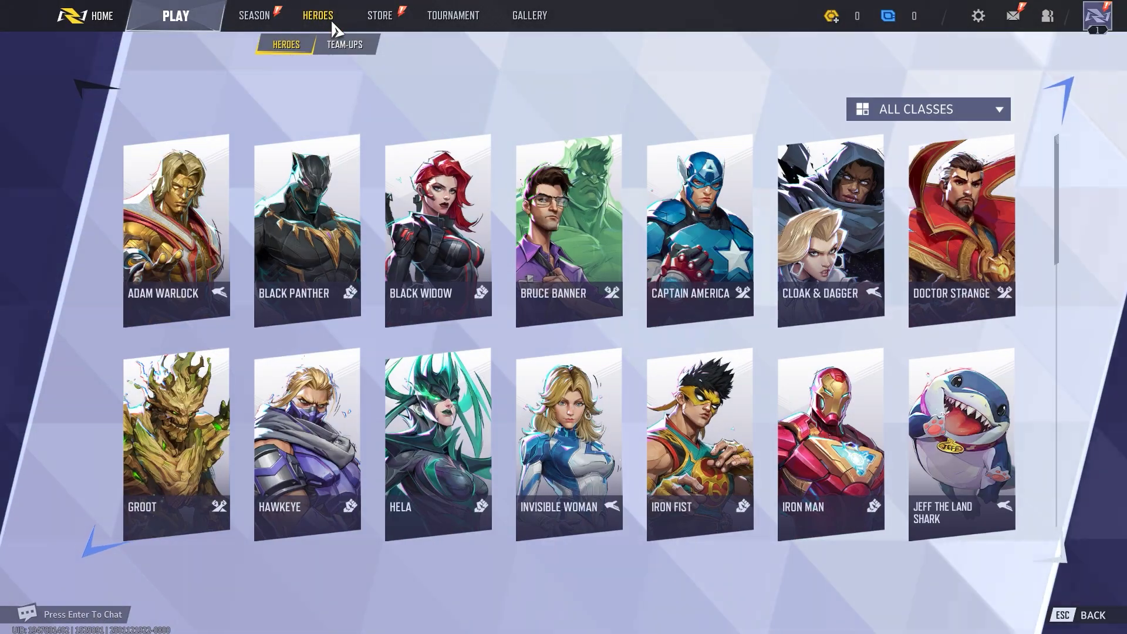
{"action": "scroll", "coordinate": [354, 134], "scroll_direction": "down", "scroll_amount": 2}
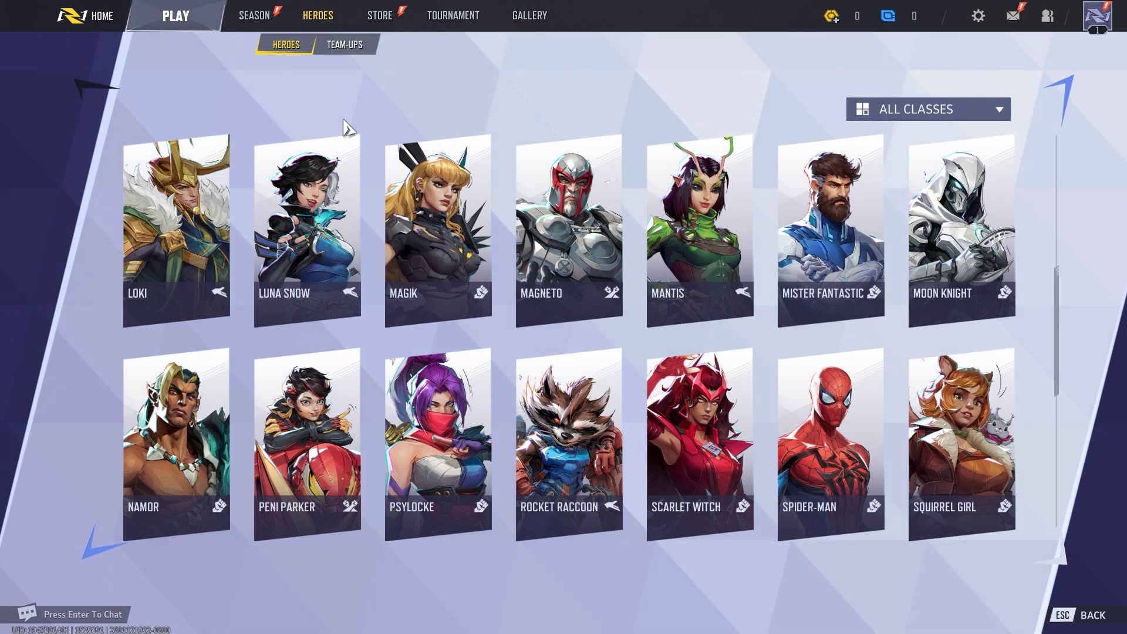
{"action": "left_click", "coordinate": [700, 436]}
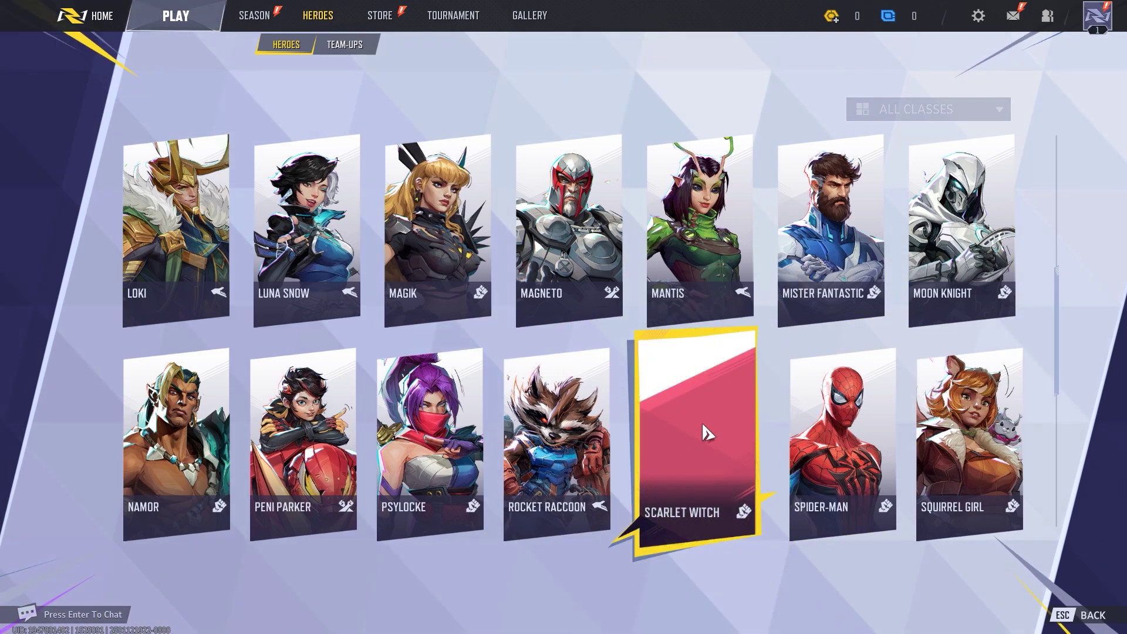